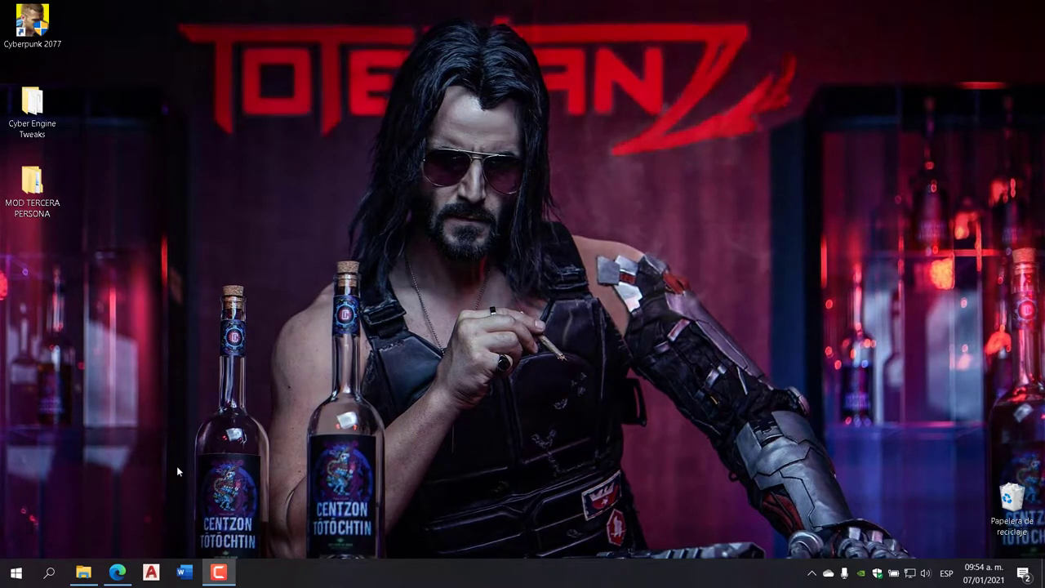
Step: Switch to the browser and manually download the Cyber Engine Tweaks mod archive (Imgui in Lua 1.8.3) with the free slow download
{"action": "left_click", "coordinate": [117, 571]}
{"action": "scroll", "coordinate": [443, 396], "scroll_direction": "up", "scroll_amount": 15}
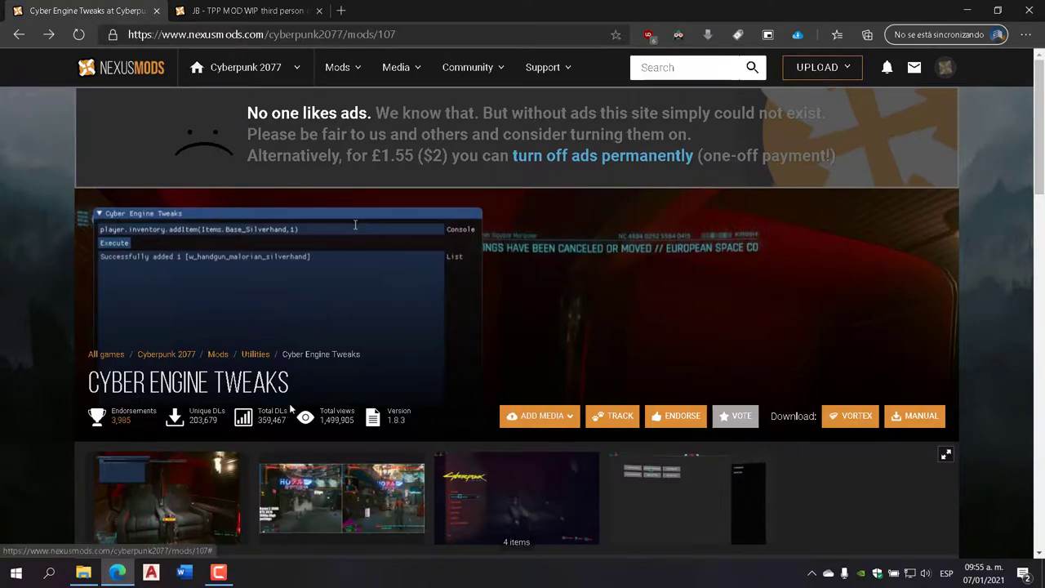
{"action": "left_click", "coordinate": [919, 418]}
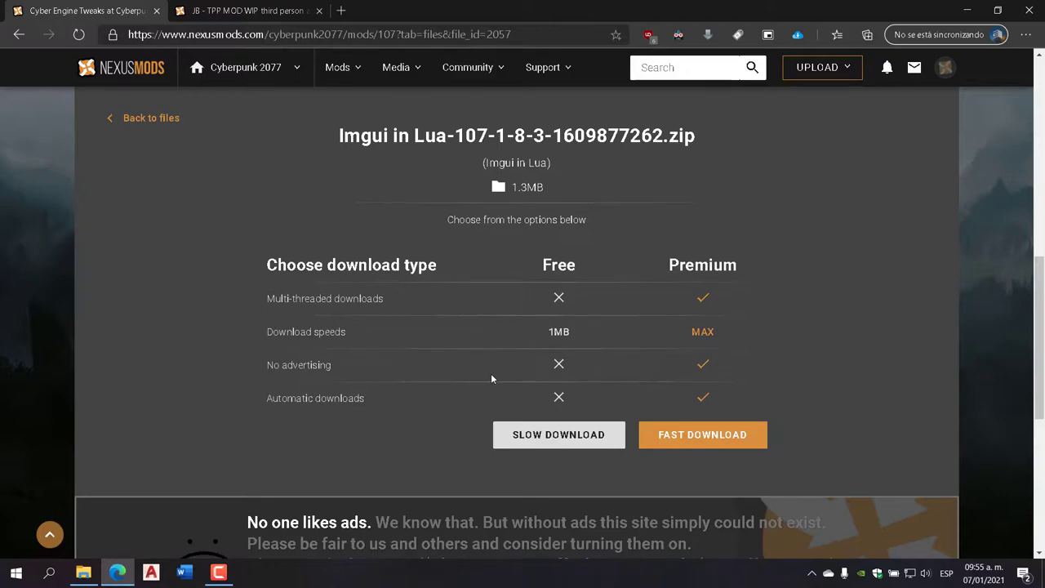
{"action": "left_click", "coordinate": [562, 441]}
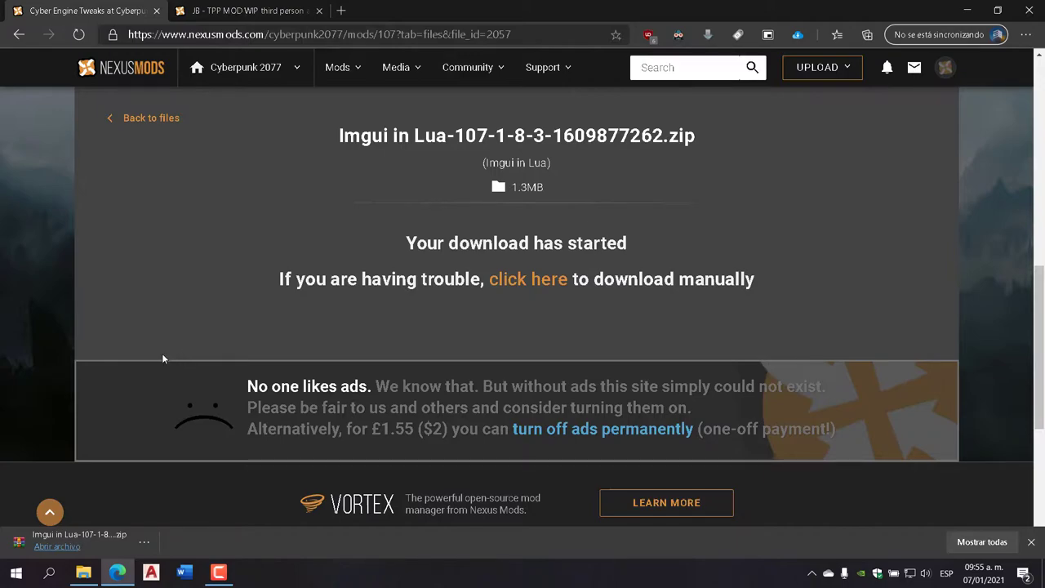
Step: Manually download JB Third Person Mod V4.1 Hotfix from the JB - TPP MOD page with the free slow download, accepting its additional requirement
{"action": "left_click", "coordinate": [247, 11]}
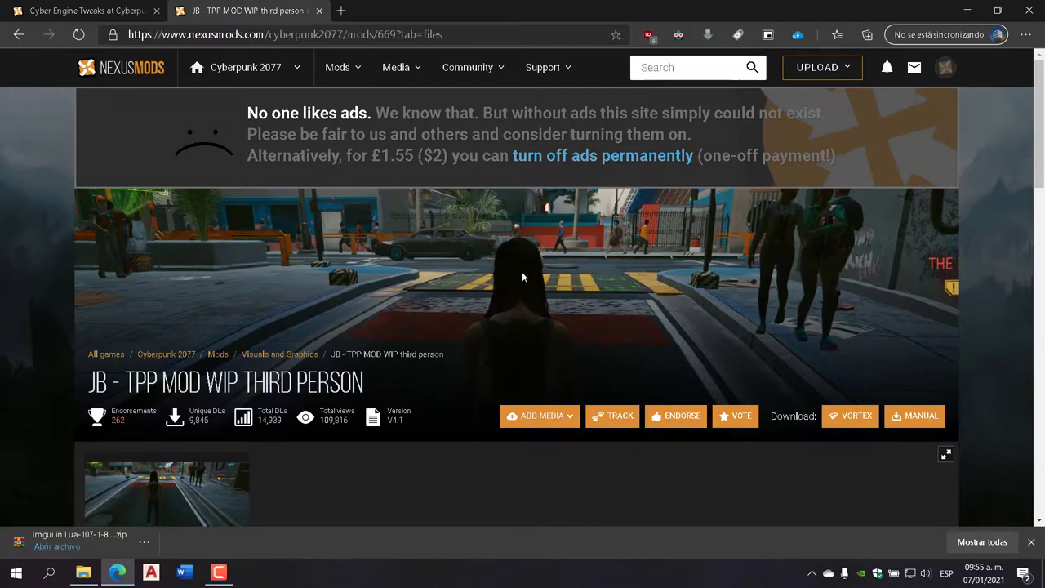
{"action": "left_click", "coordinate": [920, 417]}
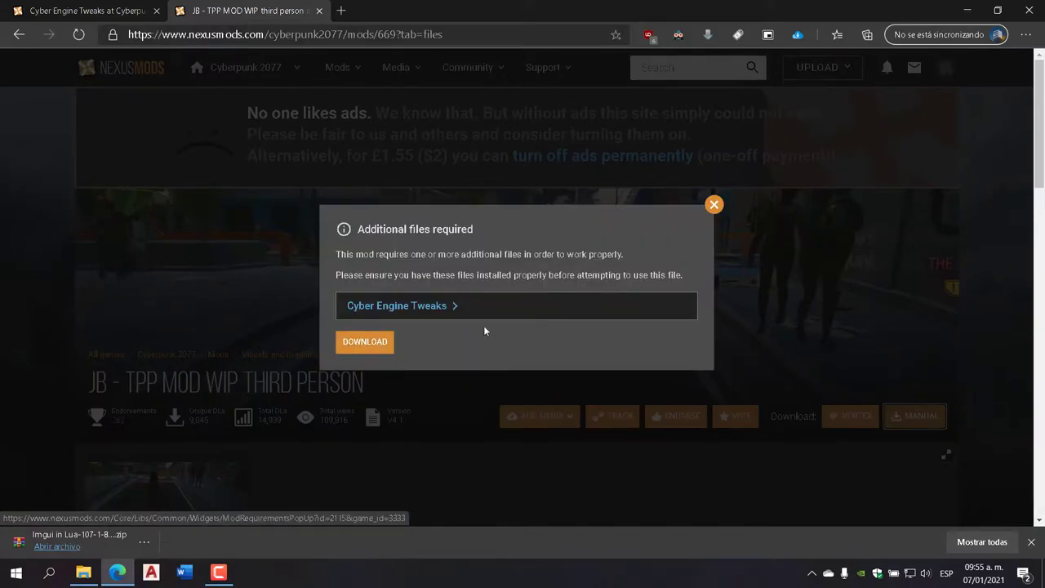
{"action": "left_click", "coordinate": [369, 345]}
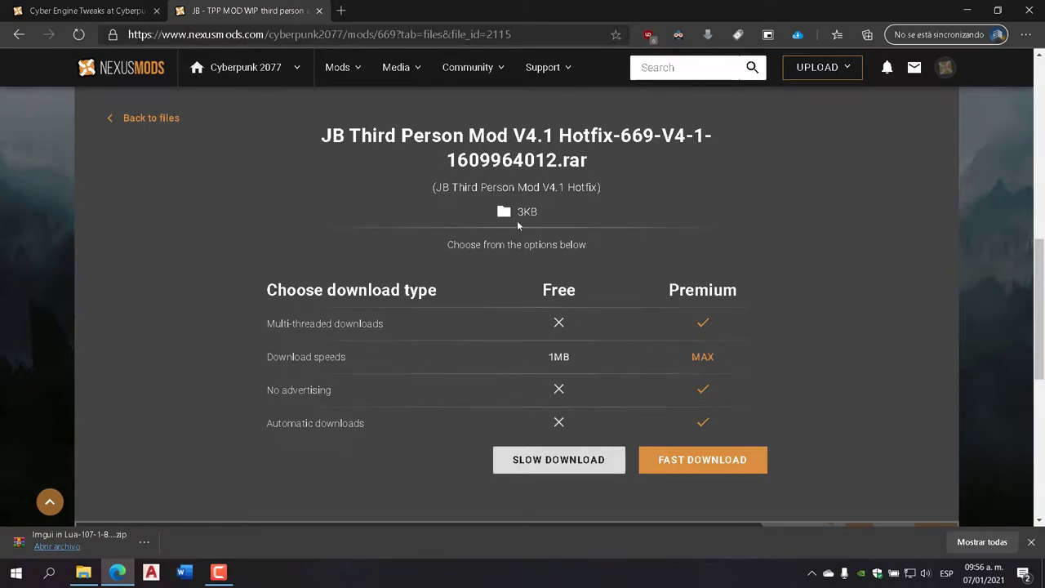
{"action": "left_click", "coordinate": [562, 462]}
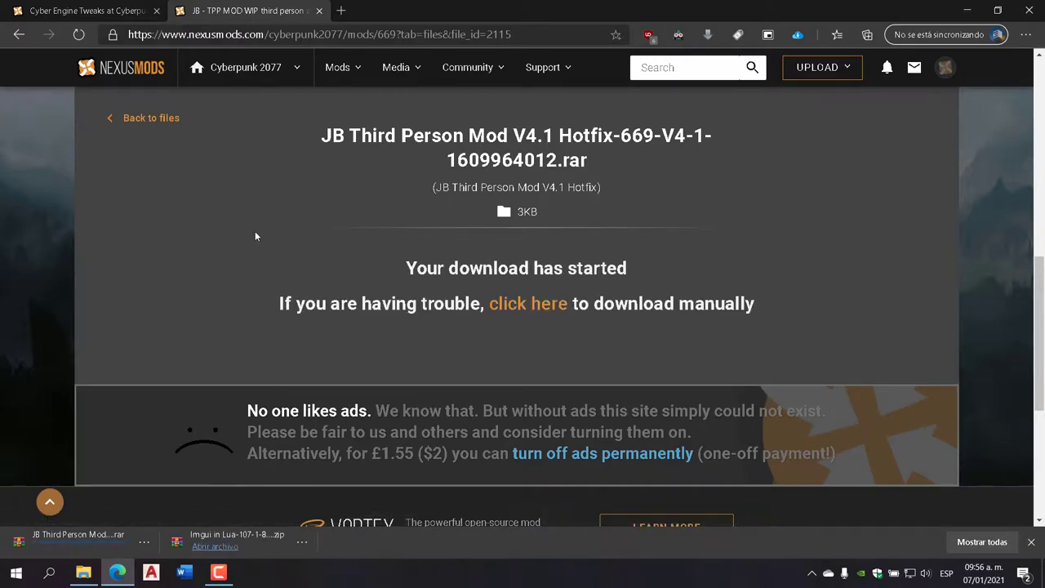
Step: Return to the Cyber Engine Tweaks mod page and look over its header and file download section
{"action": "scroll", "coordinate": [255, 236], "scroll_direction": "up", "scroll_amount": 2}
{"action": "scroll", "coordinate": [201, 224], "scroll_direction": "up", "scroll_amount": 2}
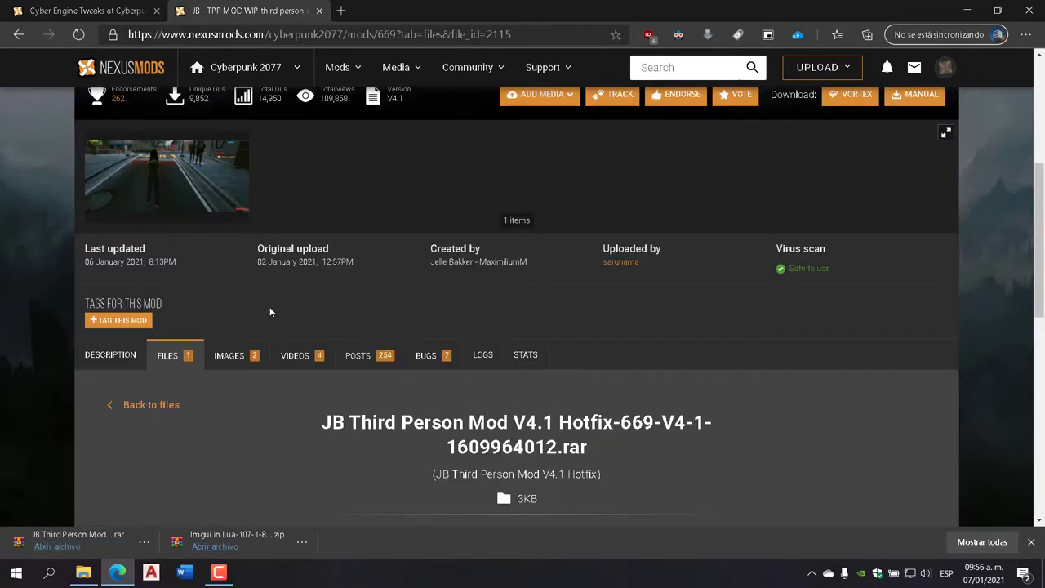
{"action": "scroll", "coordinate": [271, 311], "scroll_direction": "up", "scroll_amount": 2}
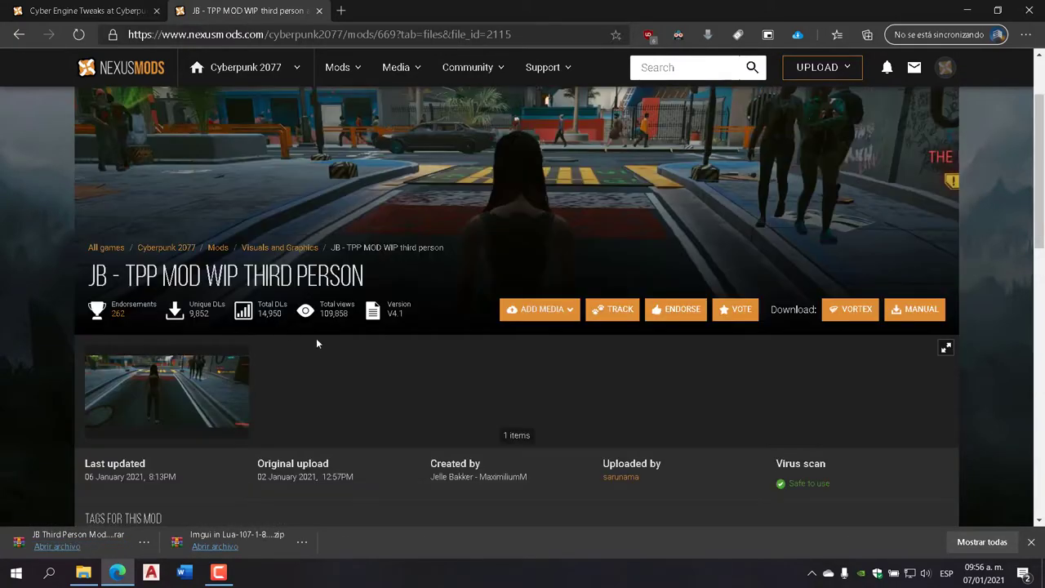
{"action": "left_click", "coordinate": [115, 11]}
{"action": "scroll", "coordinate": [157, 236], "scroll_direction": "up", "scroll_amount": 3}
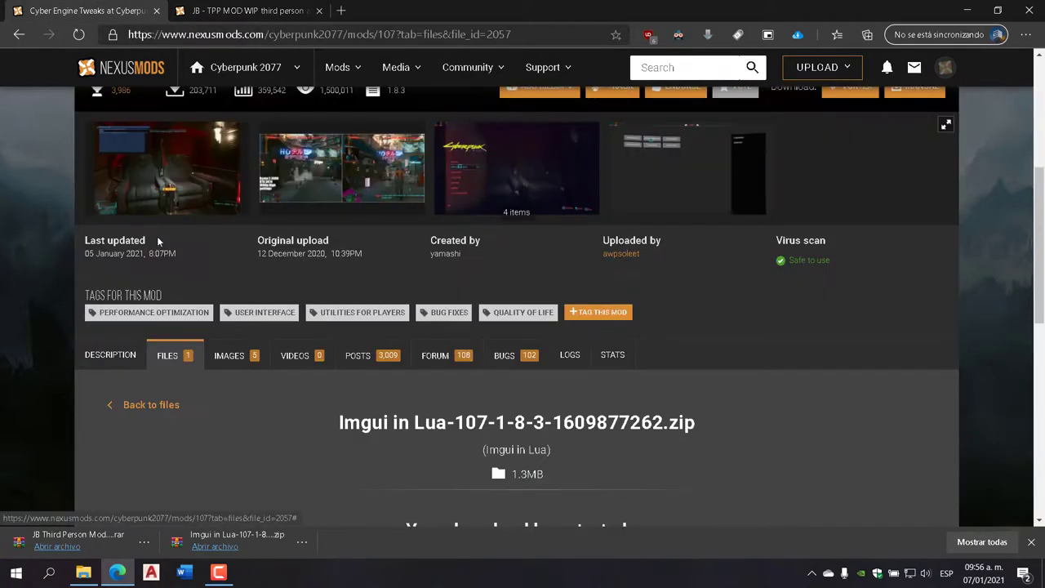
{"action": "scroll", "coordinate": [157, 240], "scroll_direction": "up", "scroll_amount": 3}
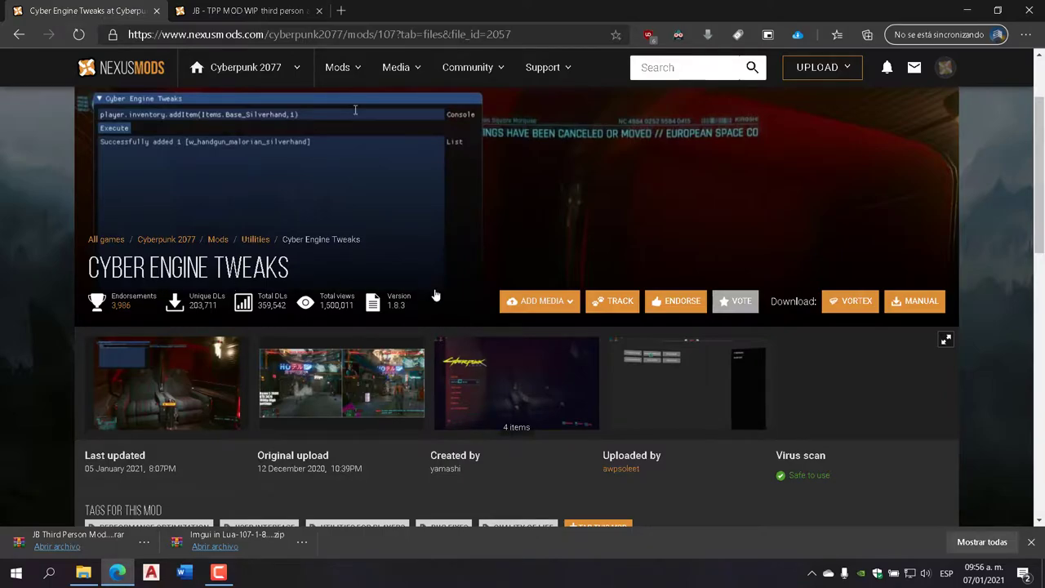
{"action": "scroll", "coordinate": [435, 293], "scroll_direction": "down", "scroll_amount": 5}
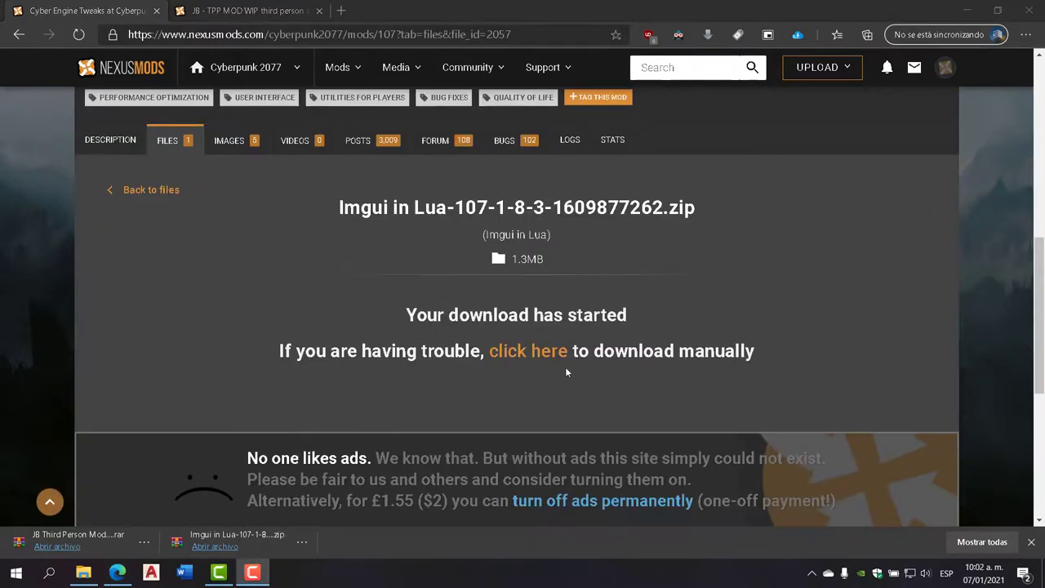
{"action": "scroll", "coordinate": [565, 367], "scroll_direction": "down", "scroll_amount": 3}
{"action": "scroll", "coordinate": [565, 372], "scroll_direction": "down", "scroll_amount": 2}
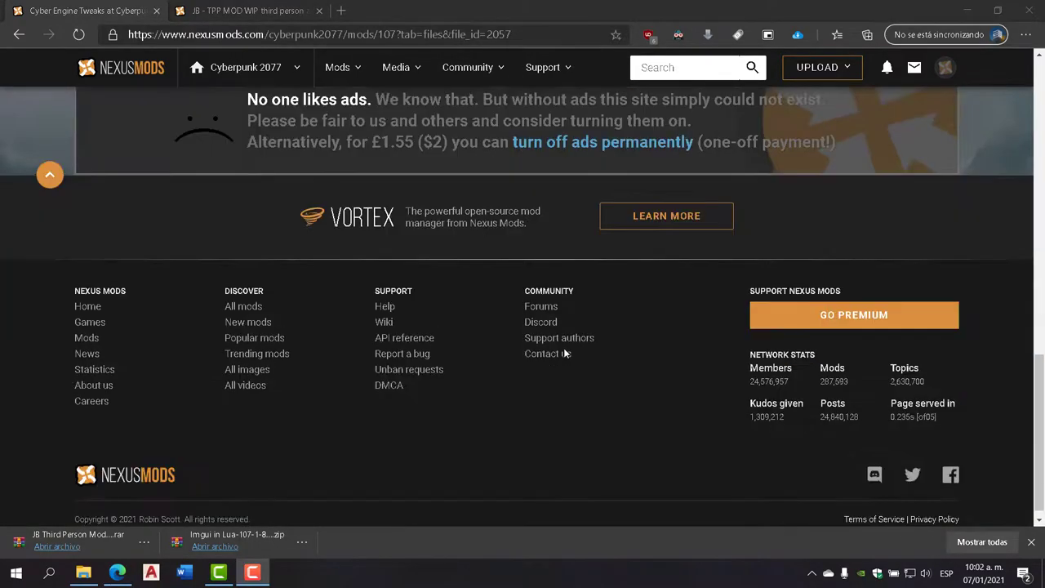
{"action": "scroll", "coordinate": [563, 348], "scroll_direction": "up", "scroll_amount": 8}
Step: Read through the Cyber Engine Tweaks description, including the usage, current fixes and cool additions sections
{"action": "left_click", "coordinate": [100, 356]}
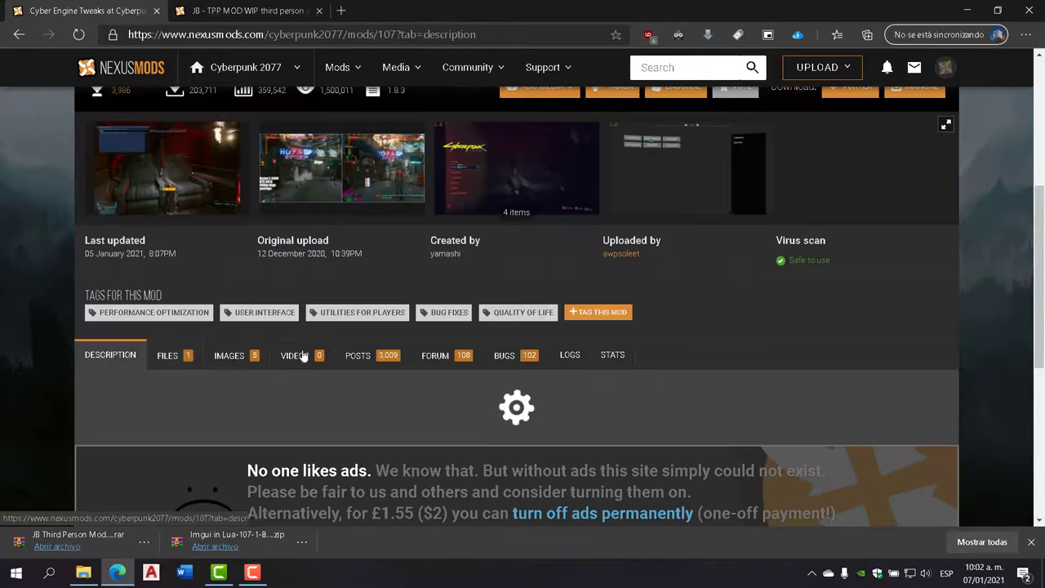
{"action": "scroll", "coordinate": [325, 334], "scroll_direction": "down", "scroll_amount": 1}
{"action": "scroll", "coordinate": [539, 349], "scroll_direction": "down", "scroll_amount": 3}
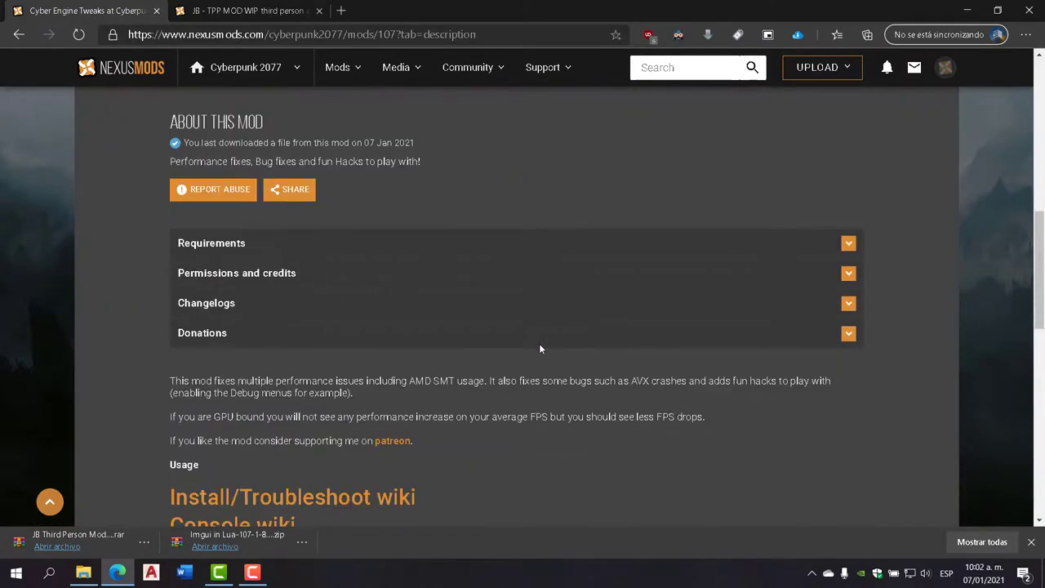
{"action": "scroll", "coordinate": [518, 350], "scroll_direction": "down", "scroll_amount": 3}
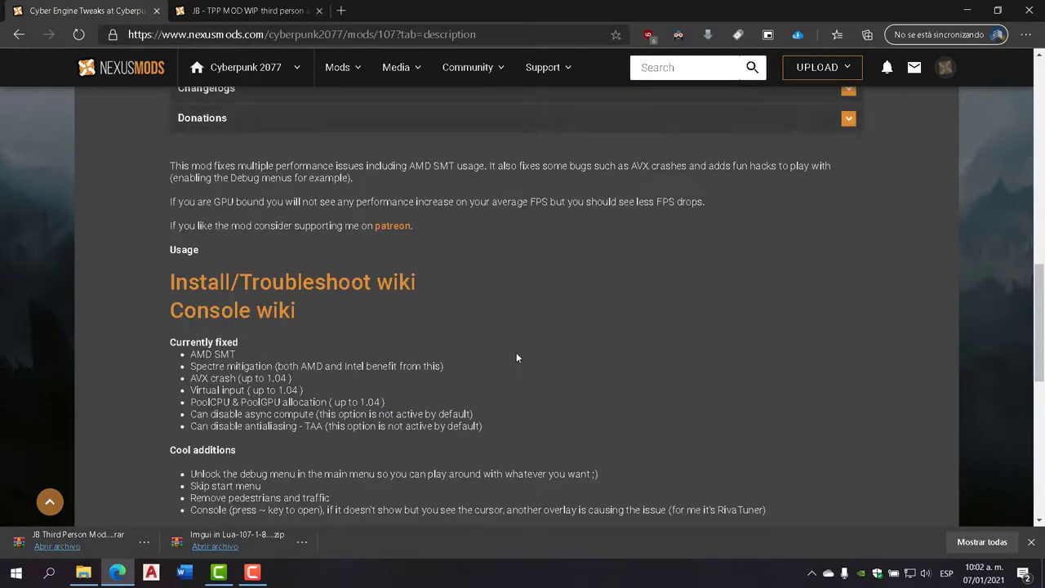
{"action": "scroll", "coordinate": [359, 313], "scroll_direction": "down", "scroll_amount": 1}
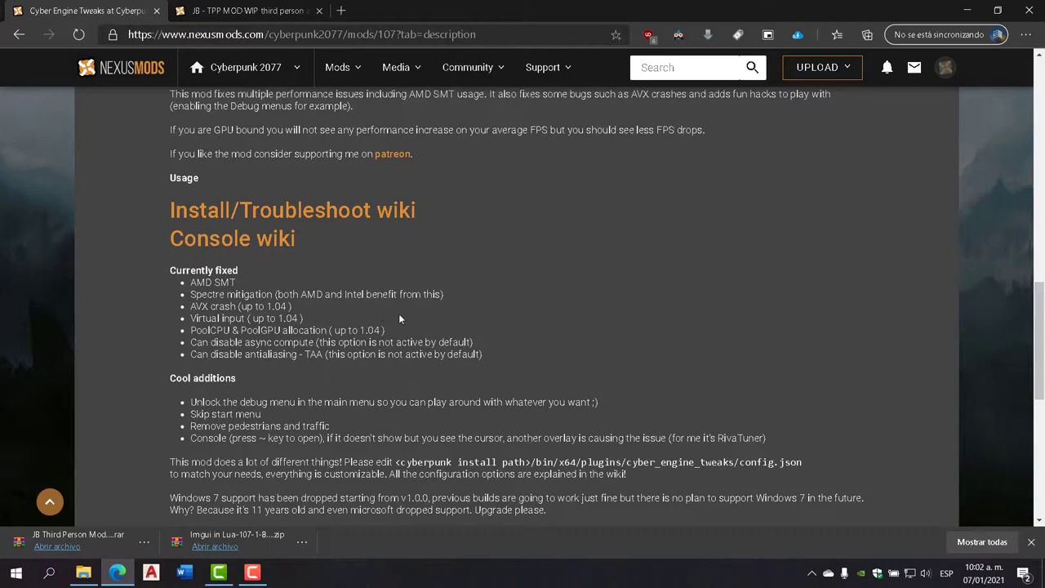
{"action": "right_click", "coordinate": [399, 318]}
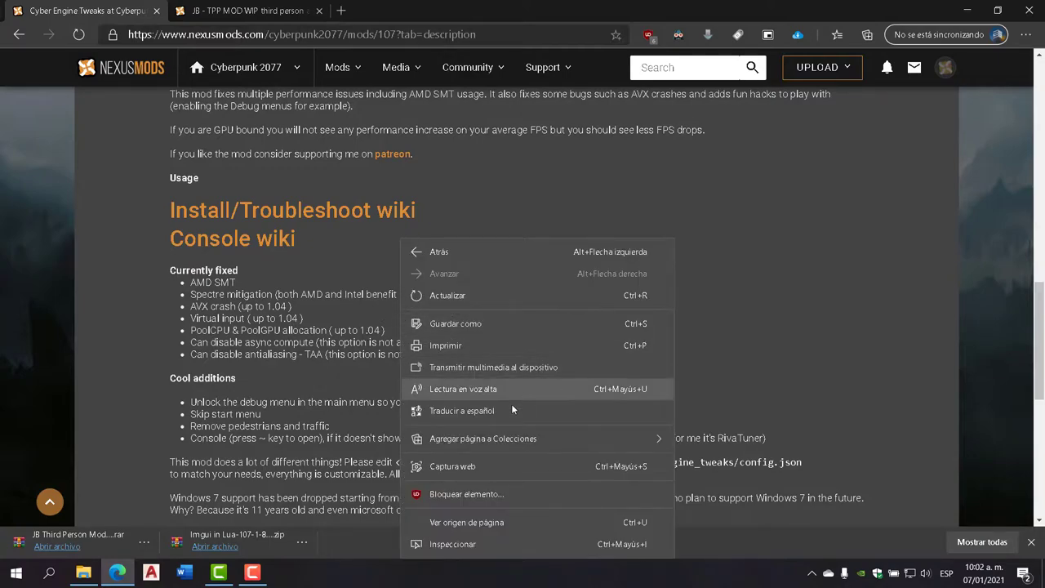
{"action": "triple_click", "coordinate": [317, 319]}
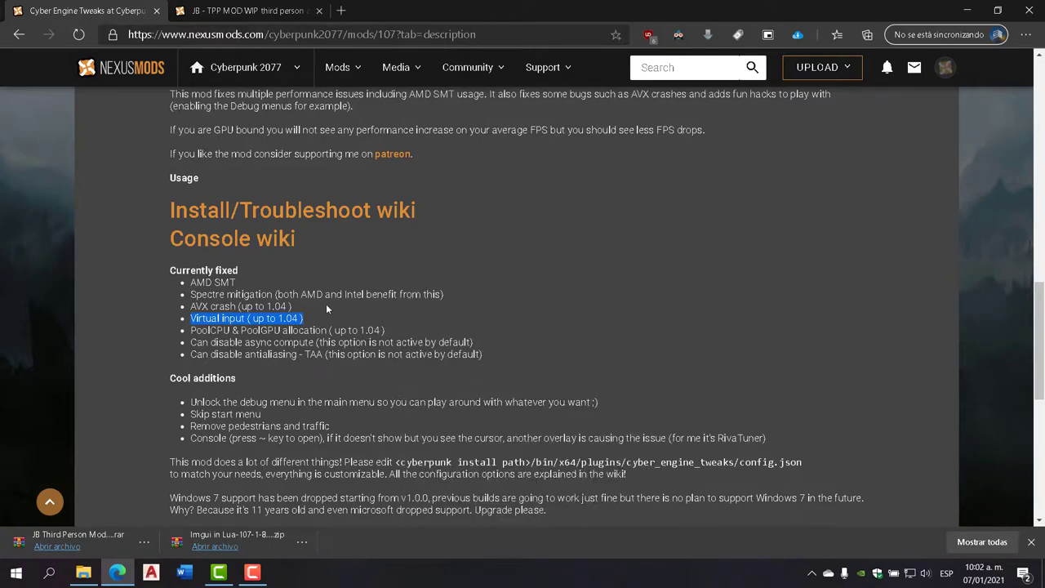
{"action": "left_click", "coordinate": [398, 328]}
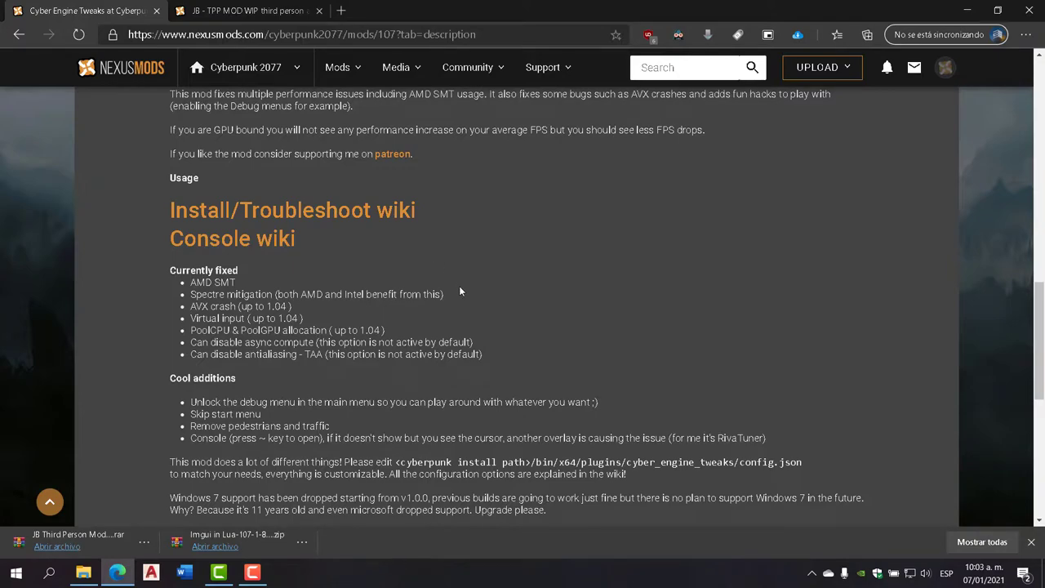
{"action": "scroll", "coordinate": [458, 324], "scroll_direction": "up", "scroll_amount": 10}
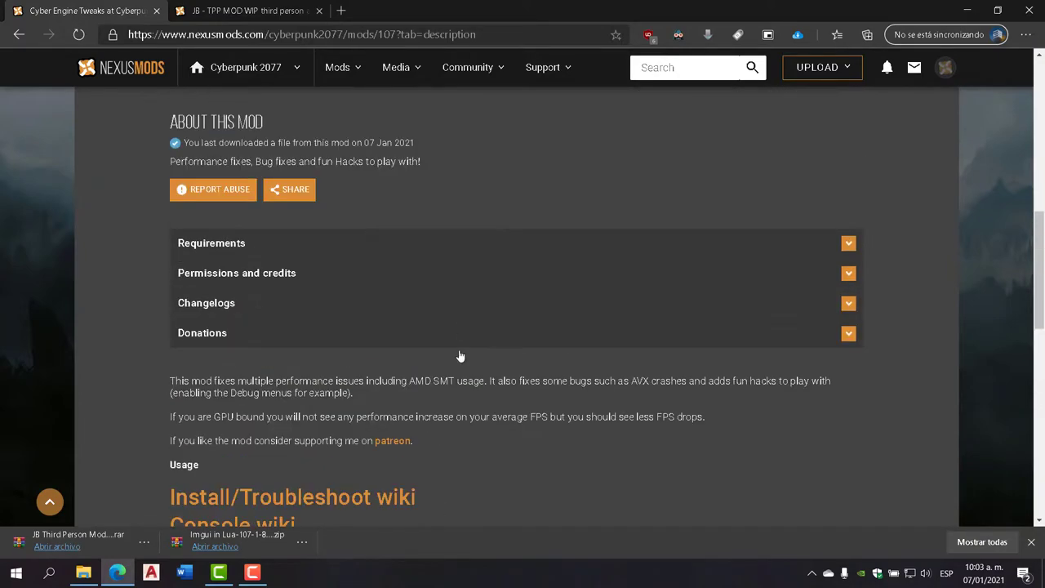
{"action": "scroll", "coordinate": [475, 444], "scroll_direction": "up", "scroll_amount": 1}
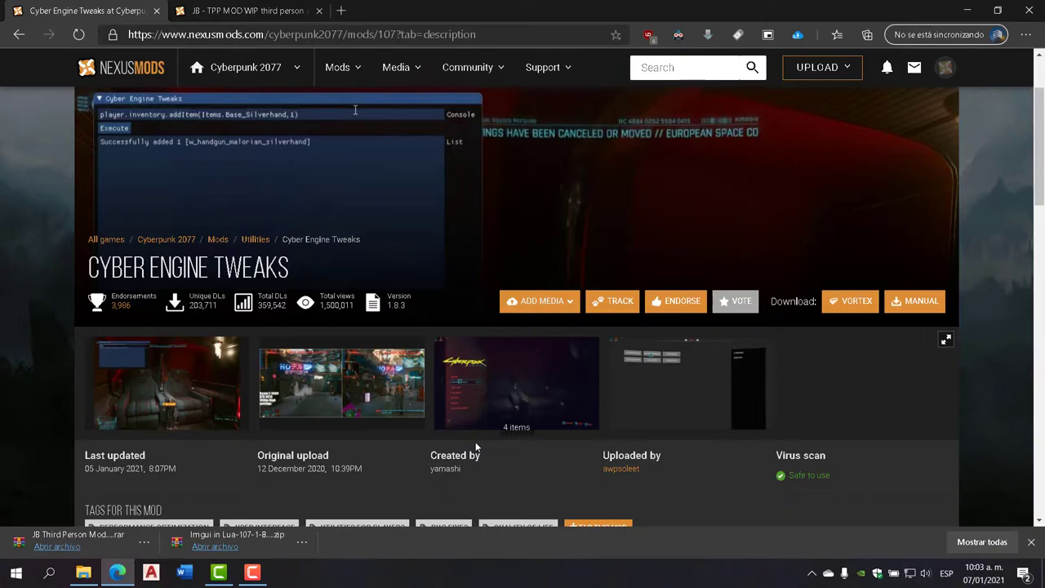
Step: Minimize the browser, bring up the Cyberpunk 2077 game folder in File Explorer, and open the desktop's Cyber Engine Tweaks folder
{"action": "left_click", "coordinate": [969, 10]}
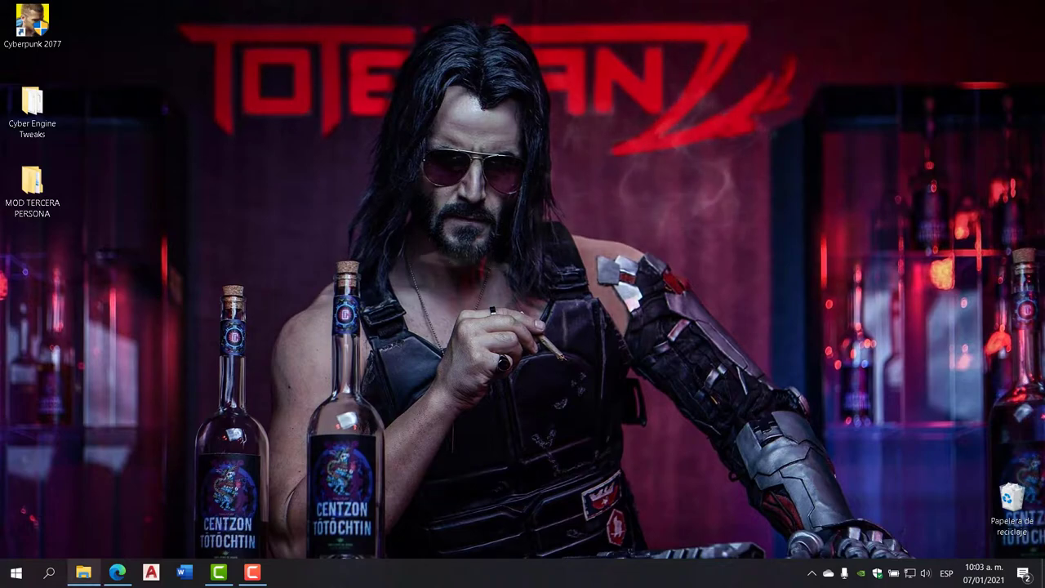
{"action": "left_click", "coordinate": [82, 574]}
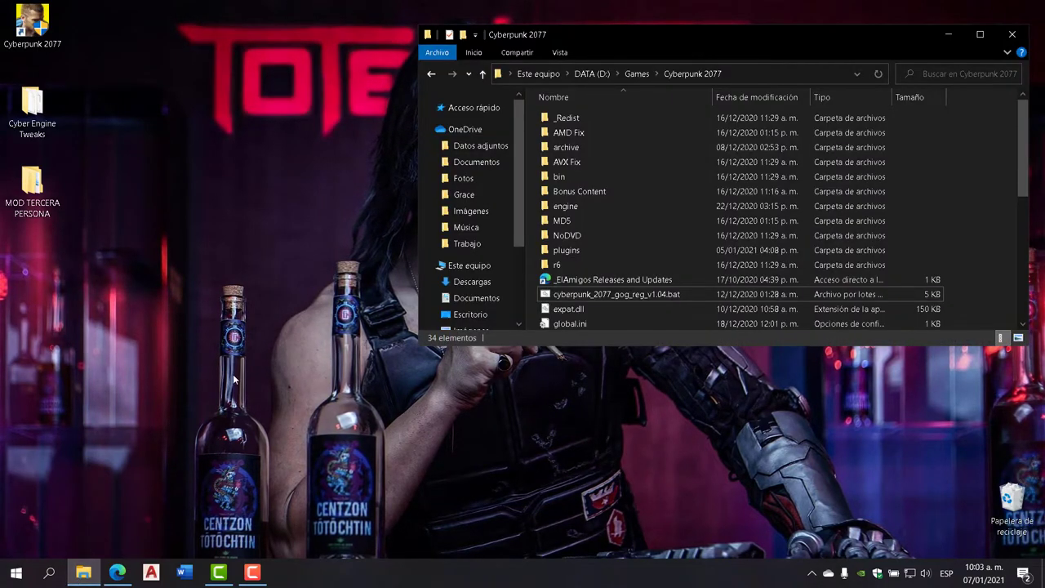
{"action": "left_click", "coordinate": [39, 134]}
{"action": "double_click", "coordinate": [40, 134]}
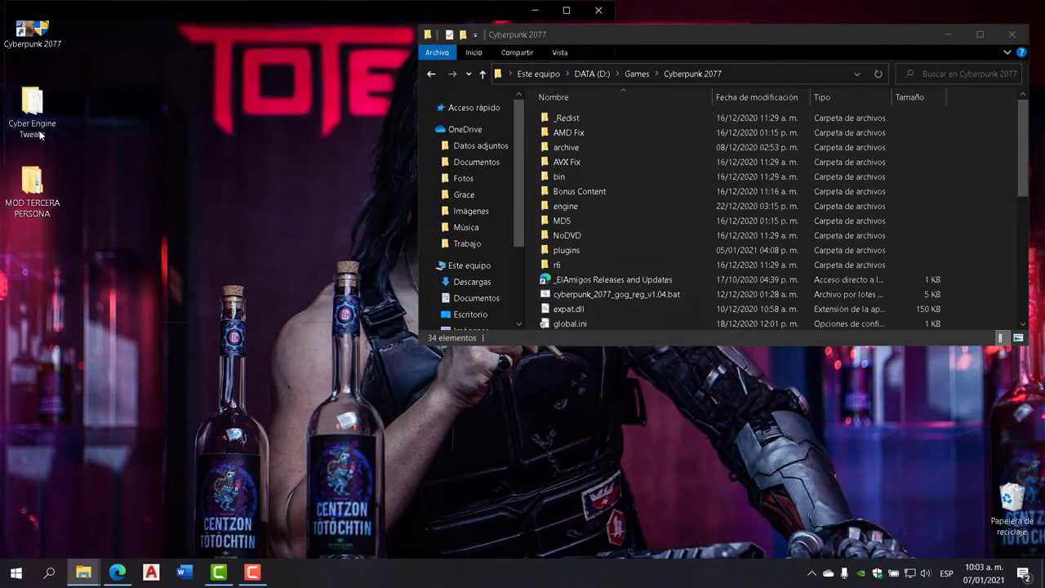
Step: Copy all files and folders inside the Cyber Engine Tweaks folder and close its window
{"action": "right_click", "coordinate": [214, 202]}
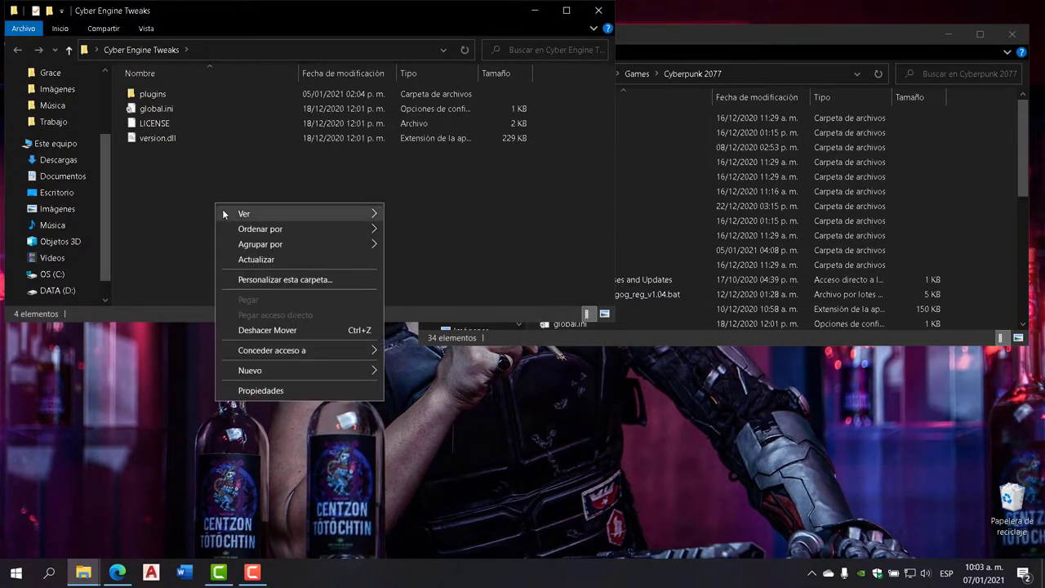
{"action": "left_click", "coordinate": [165, 228]}
{"action": "key", "text": "ctrl+a"}
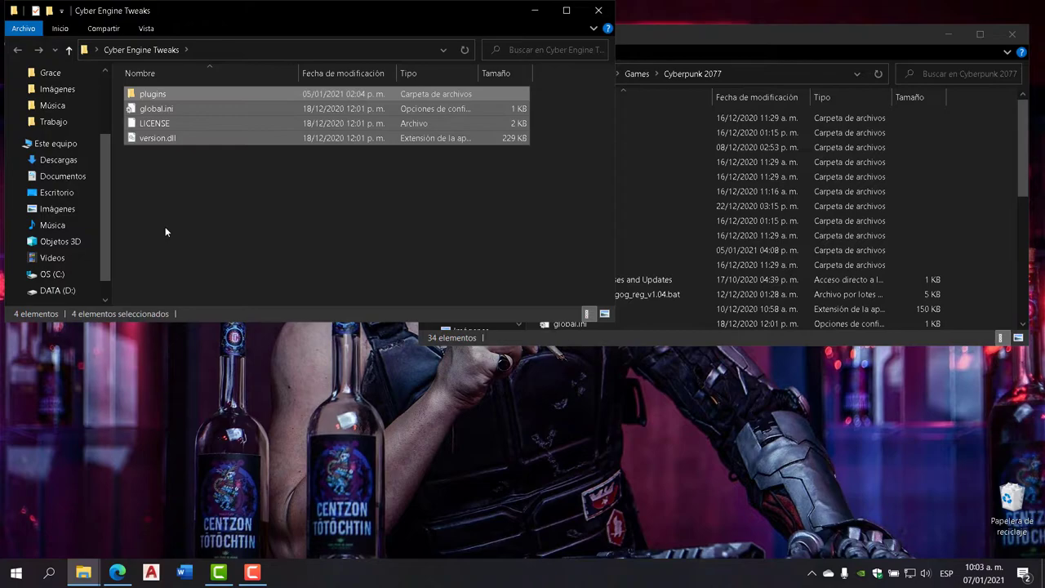
{"action": "right_click", "coordinate": [181, 132]}
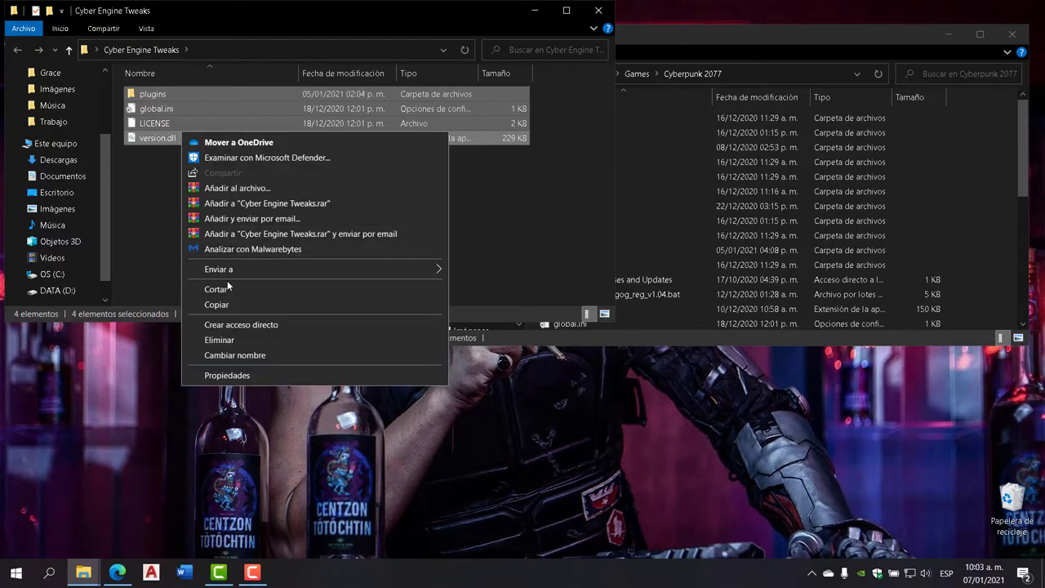
{"action": "left_click", "coordinate": [227, 305]}
{"action": "left_click", "coordinate": [599, 8]}
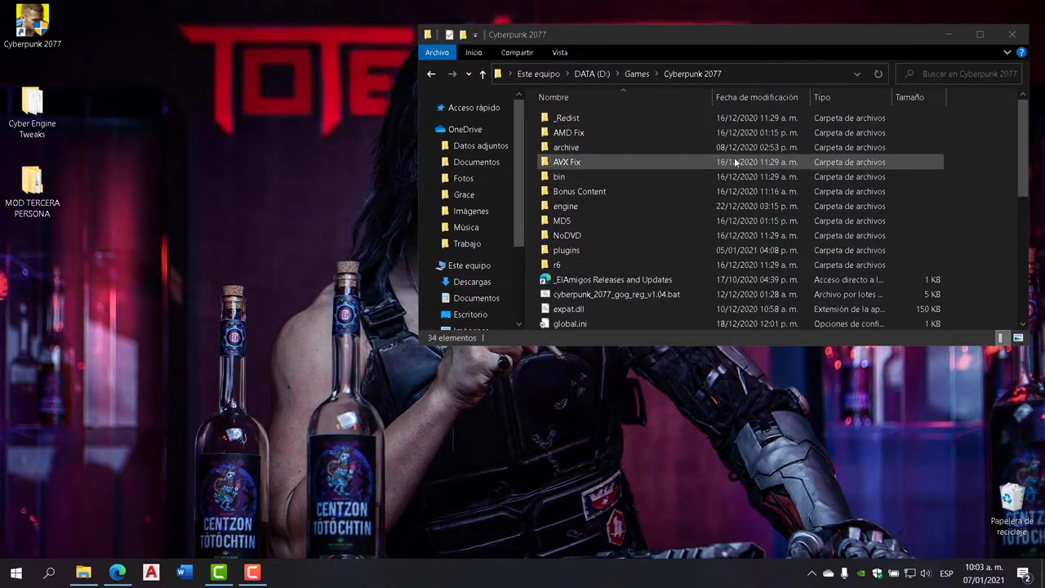
Step: Try to paste the copied mod files into the game's bin\x64 folder, cancel the file replacement, and go back to bin
{"action": "double_click", "coordinate": [560, 177]}
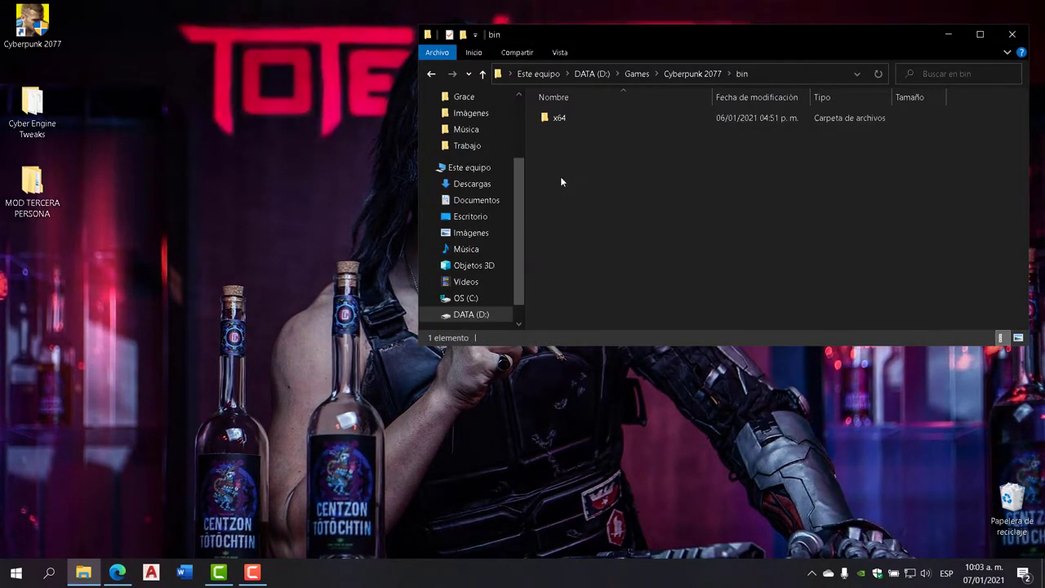
{"action": "double_click", "coordinate": [561, 119]}
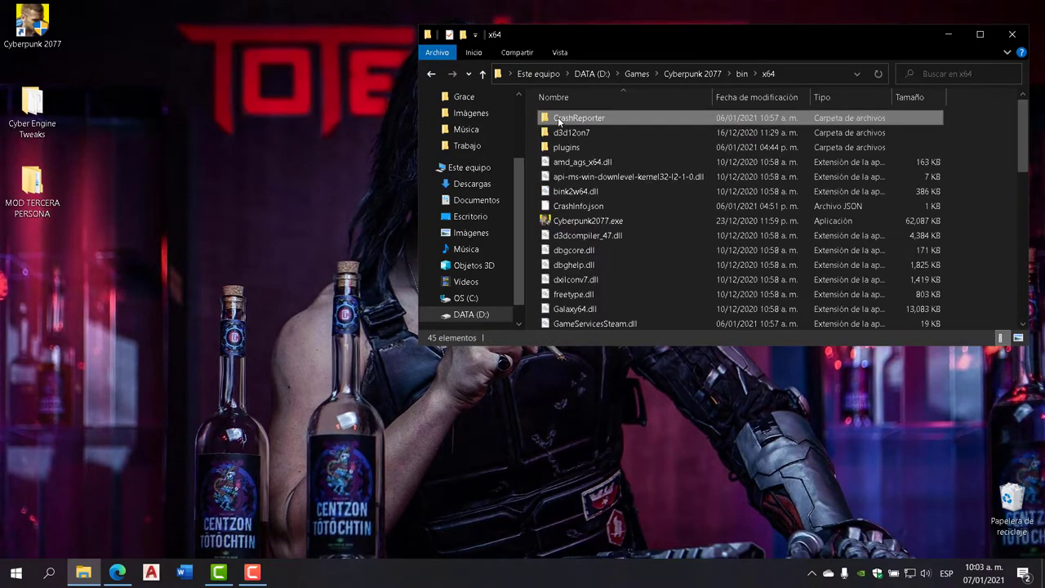
{"action": "right_click", "coordinate": [962, 228]}
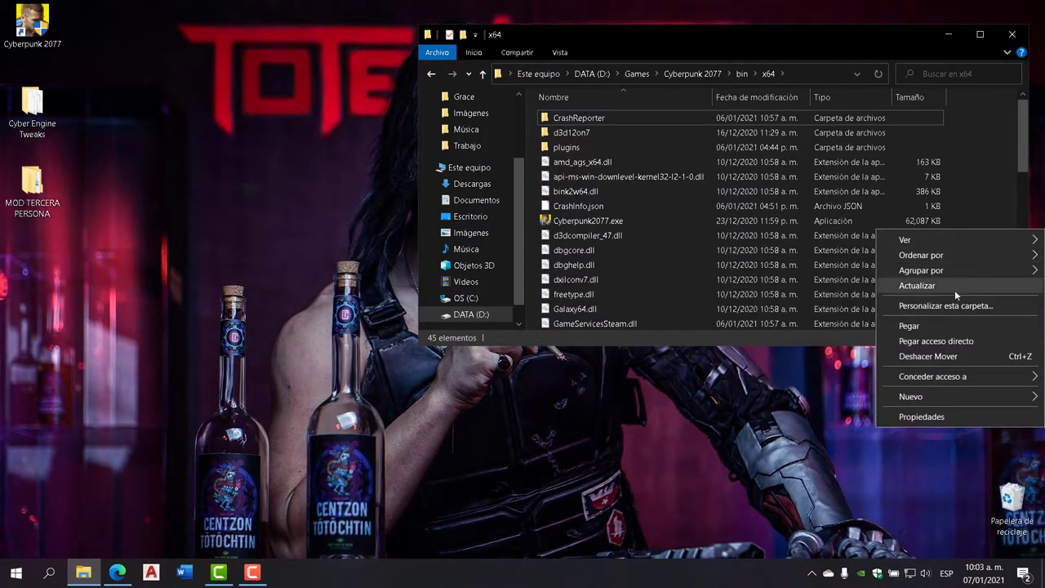
{"action": "left_click", "coordinate": [921, 324]}
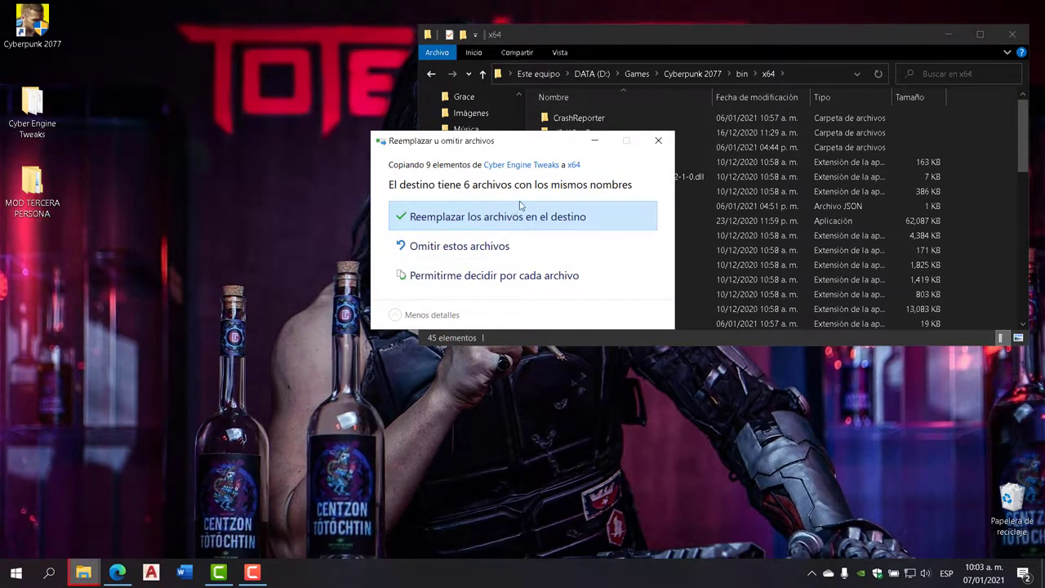
{"action": "left_click", "coordinate": [660, 141]}
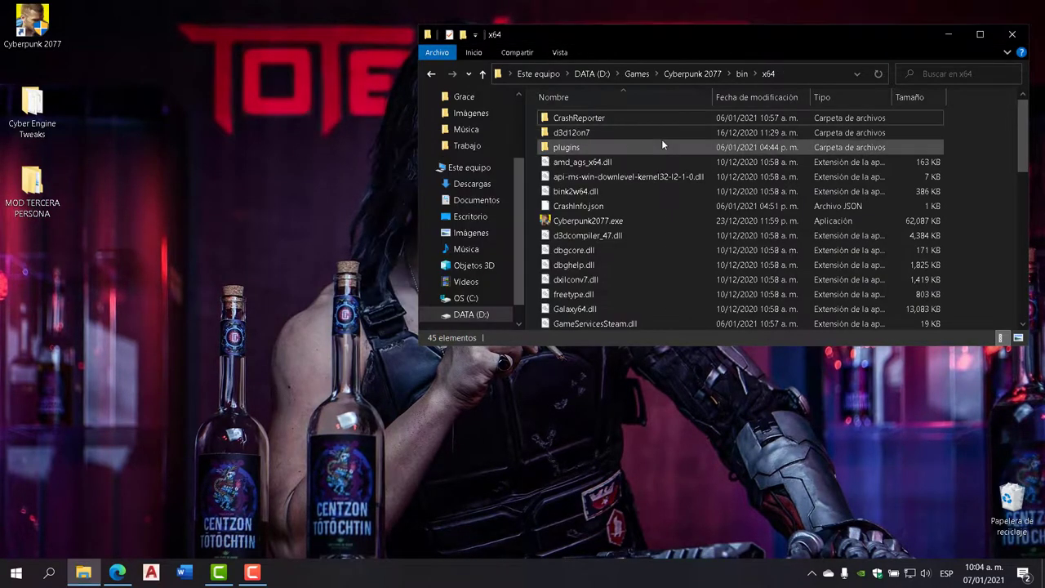
{"action": "left_click", "coordinate": [431, 72]}
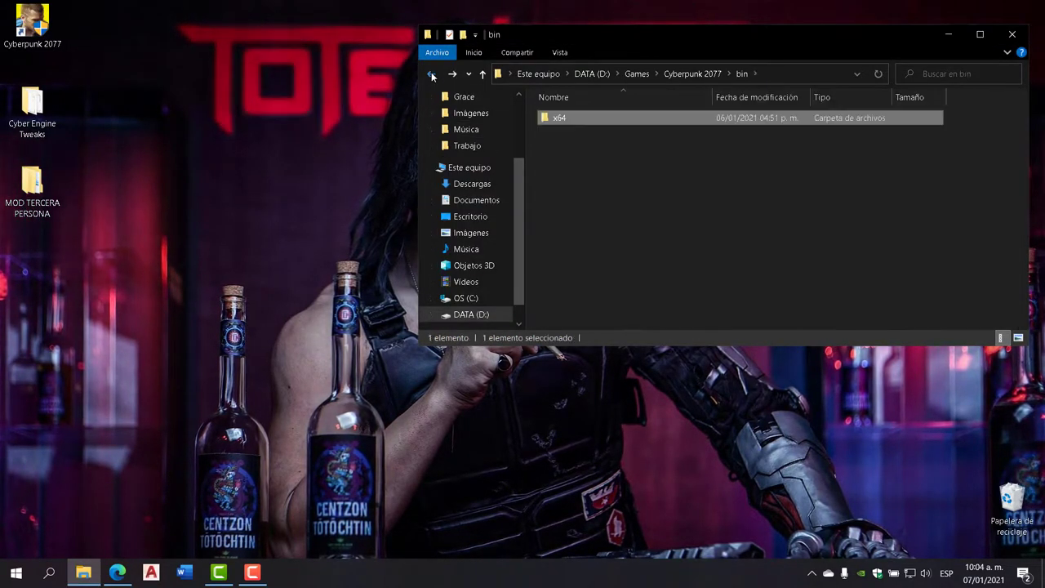
Step: Return to the Cyberpunk 2077 folder, then copy the archive and bin folders from the desktop's MOD TERCERA PERSONA folder and close its window
{"action": "left_click", "coordinate": [431, 73]}
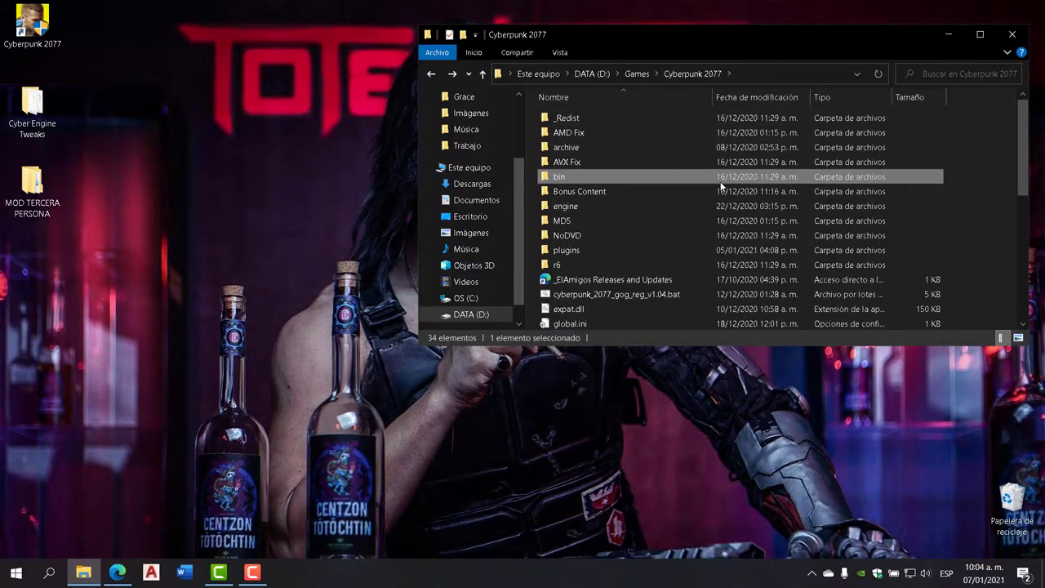
{"action": "left_click", "coordinate": [34, 211]}
{"action": "double_click", "coordinate": [33, 211]}
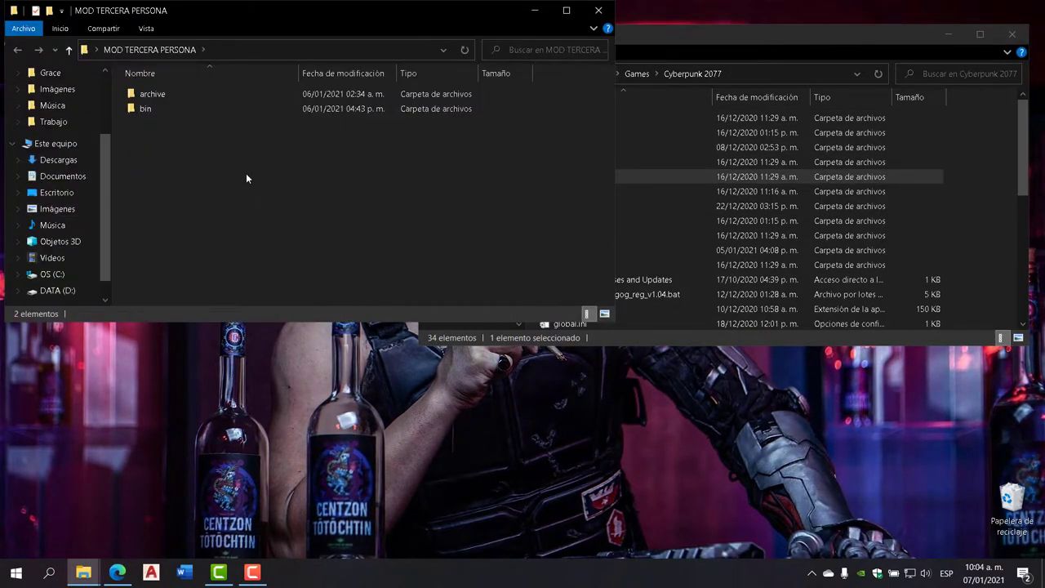
{"action": "key", "text": "ctrl+a"}
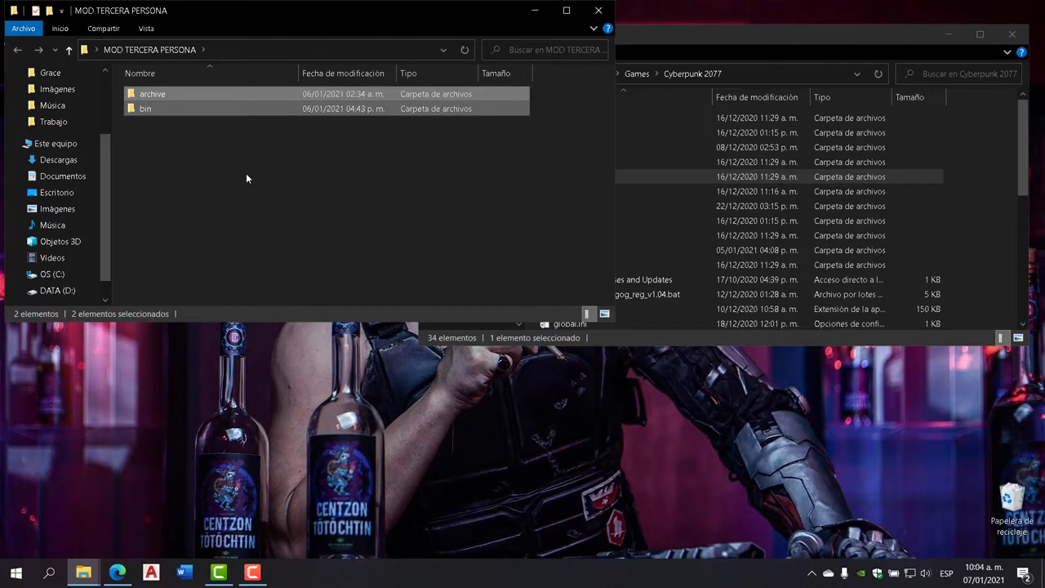
{"action": "right_click", "coordinate": [235, 111]}
{"action": "mouse_move", "coordinate": [290, 295]}
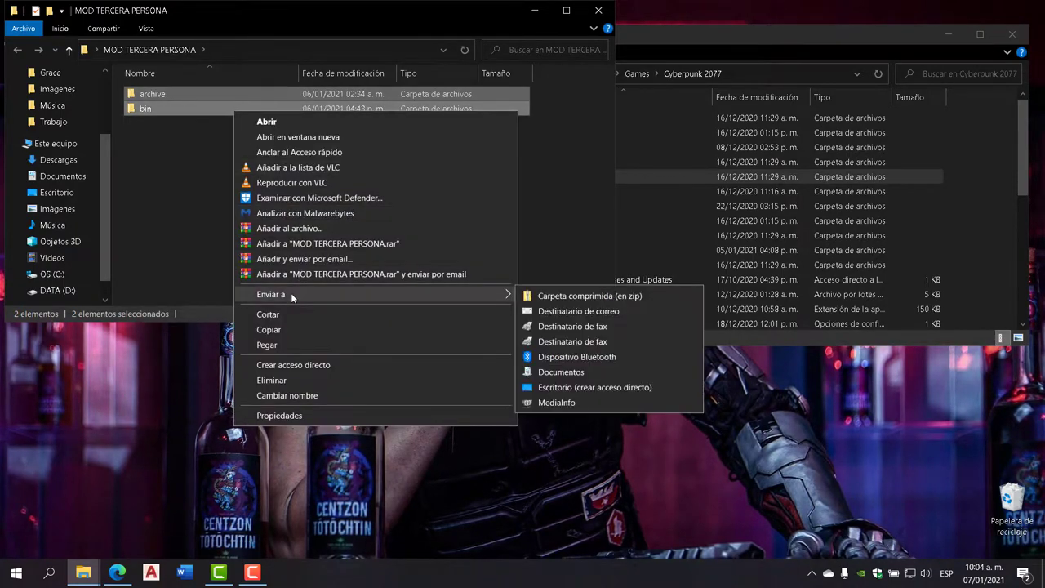
{"action": "left_click", "coordinate": [268, 330]}
{"action": "left_click", "coordinate": [598, 13]}
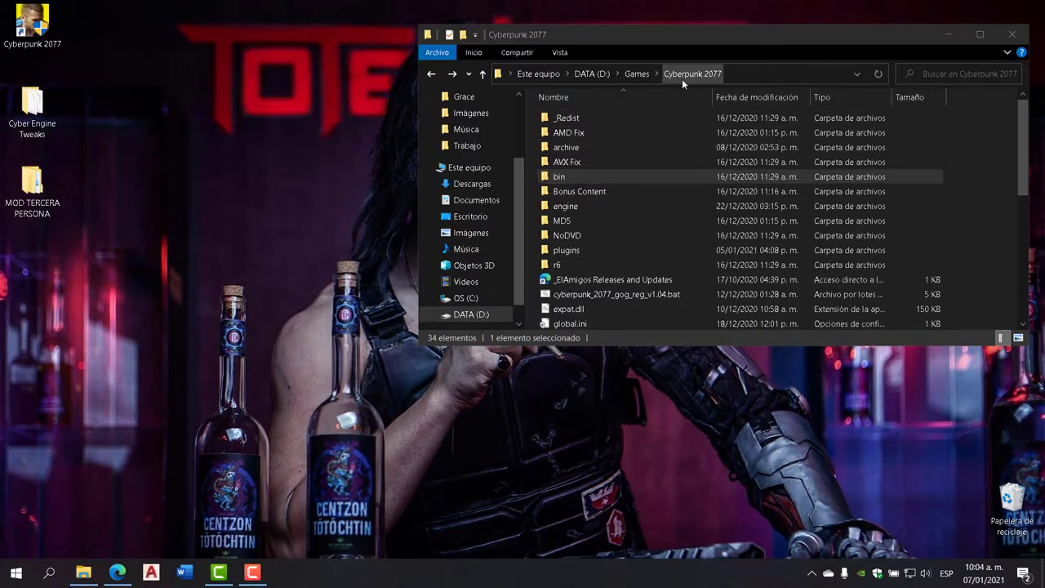
Step: Try to paste the copied archive and bin folders into the Cyberpunk 2077 folder, cancel the file replacement, and minimize the window
{"action": "right_click", "coordinate": [969, 227]}
{"action": "left_click", "coordinate": [922, 322]}
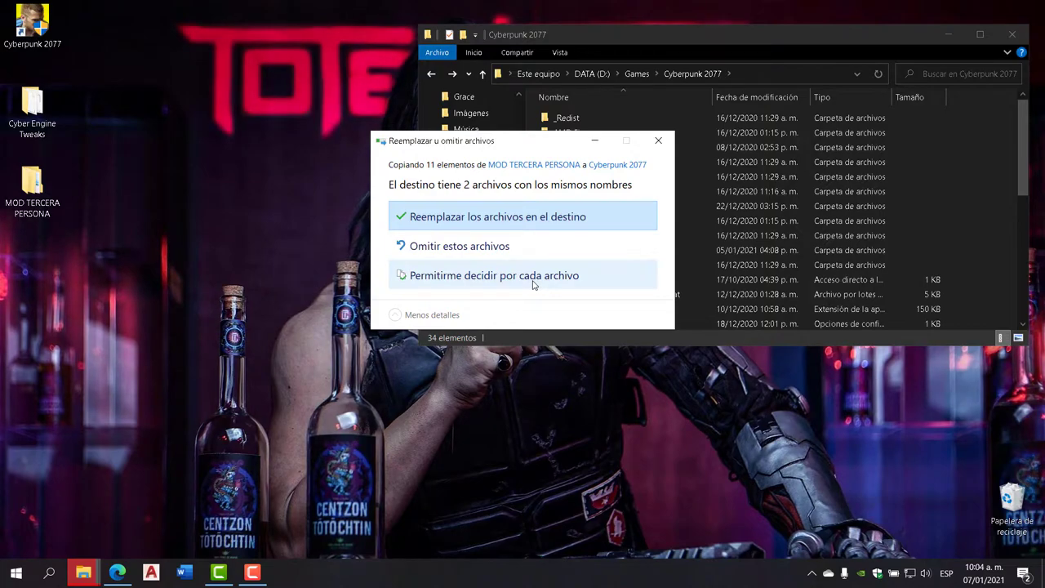
{"action": "left_click", "coordinate": [659, 142]}
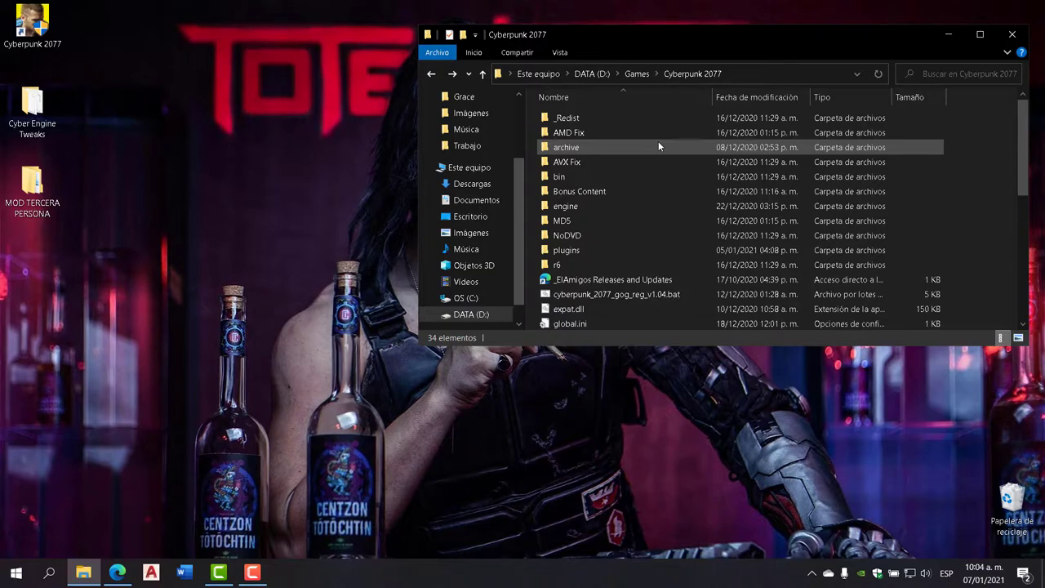
{"action": "left_click_drag", "start_coordinate": [703, 36], "coordinate": [516, 109]}
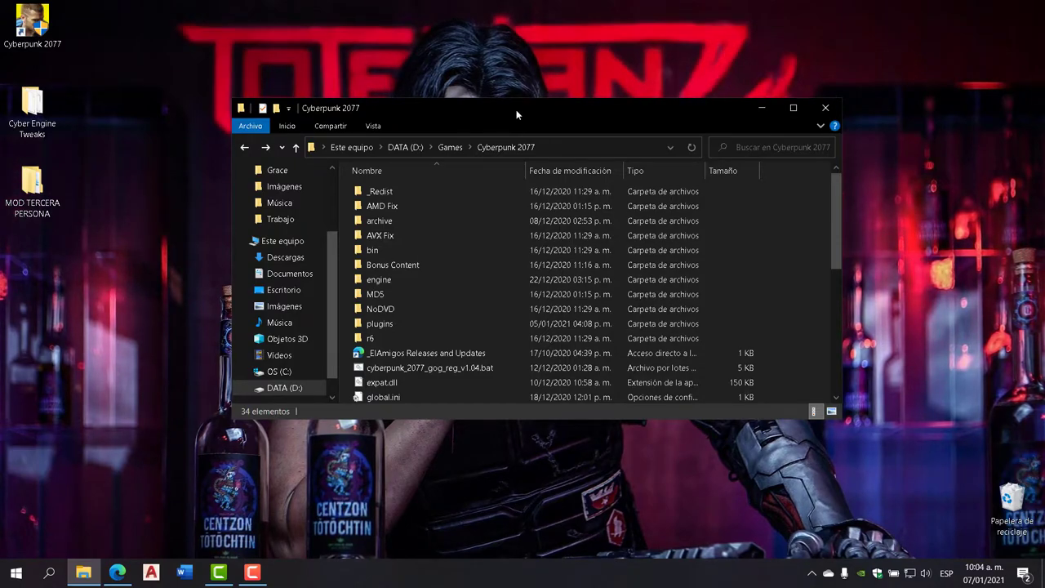
{"action": "left_click", "coordinate": [762, 107]}
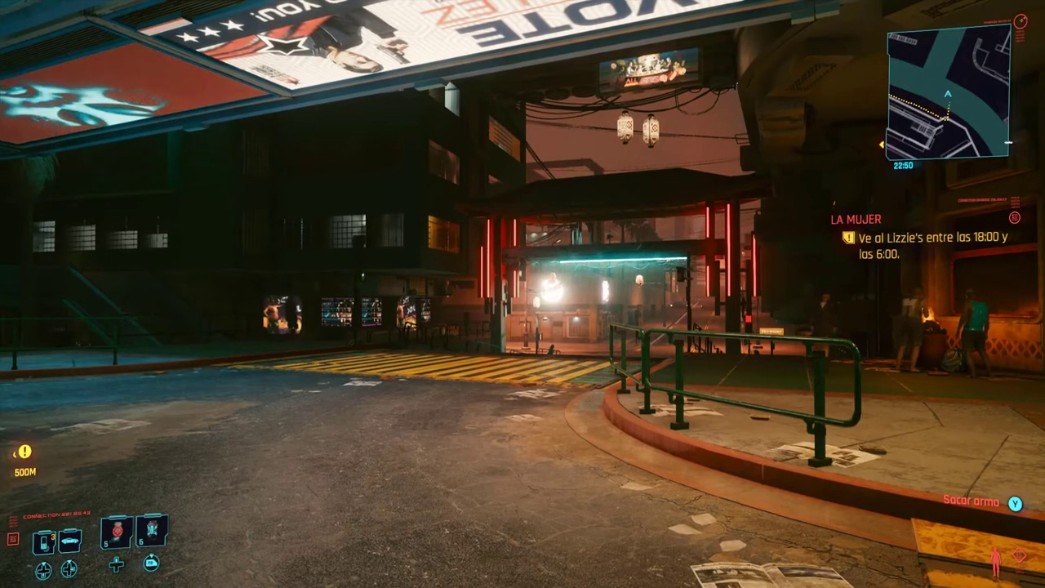
Step: Toggle the in-game camera repeatedly between first and third person, ending in the third-person view behind the character
{"action": "key", "text": "F4"}
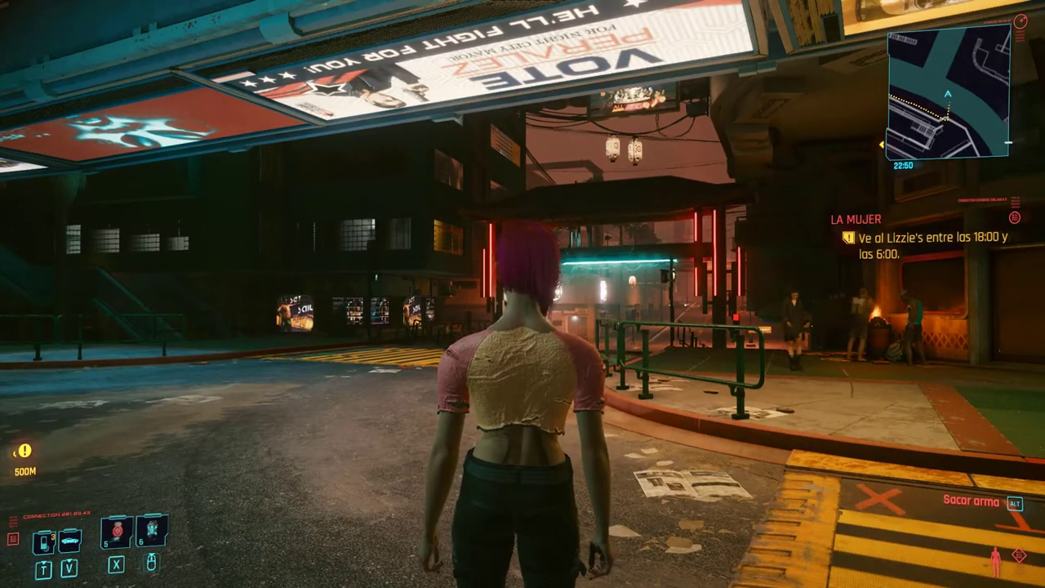
{"action": "key", "text": "F4"}
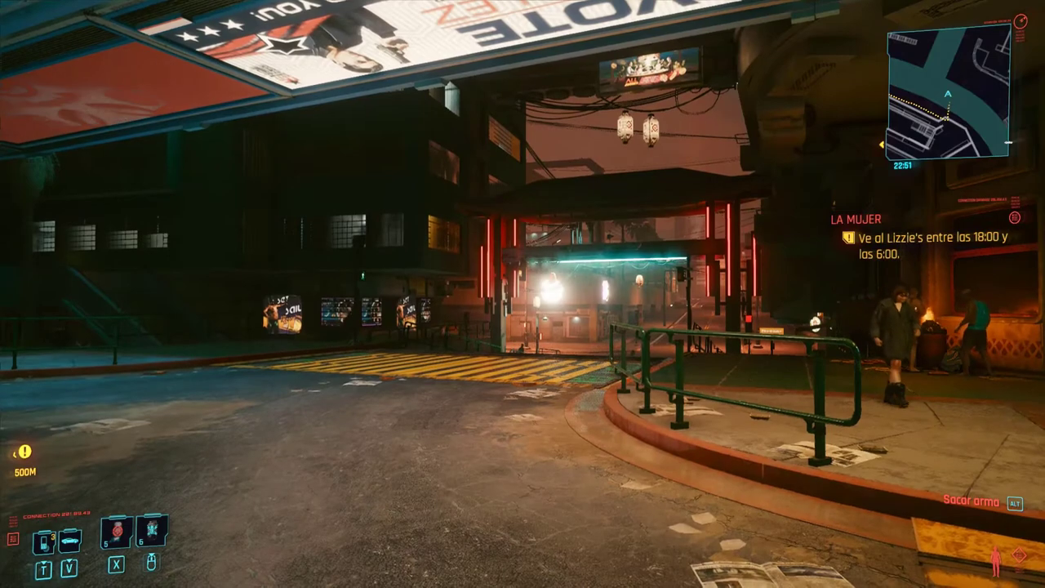
{"action": "key", "text": "F4"}
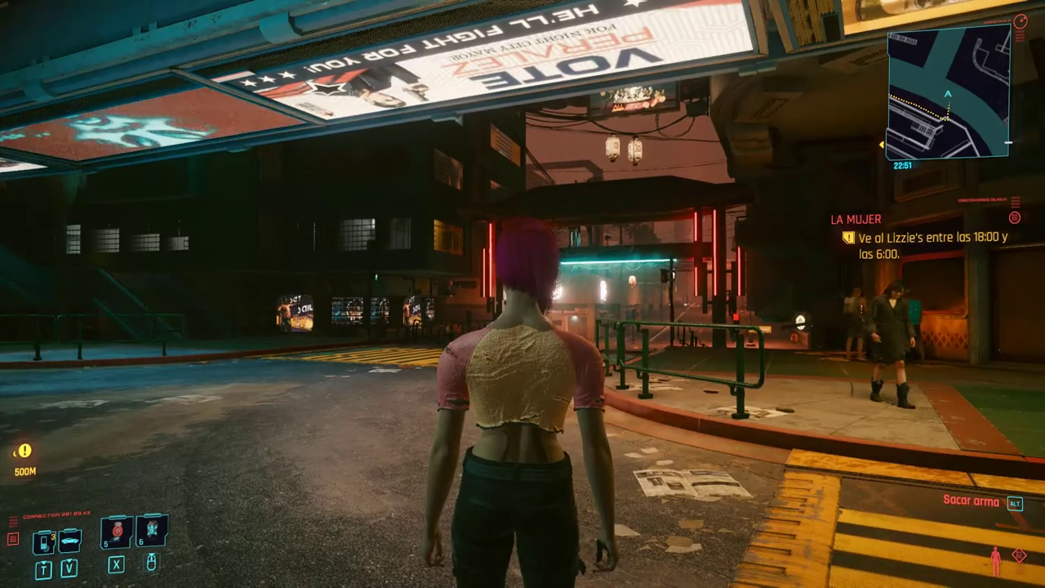
{"action": "key", "text": "F4"}
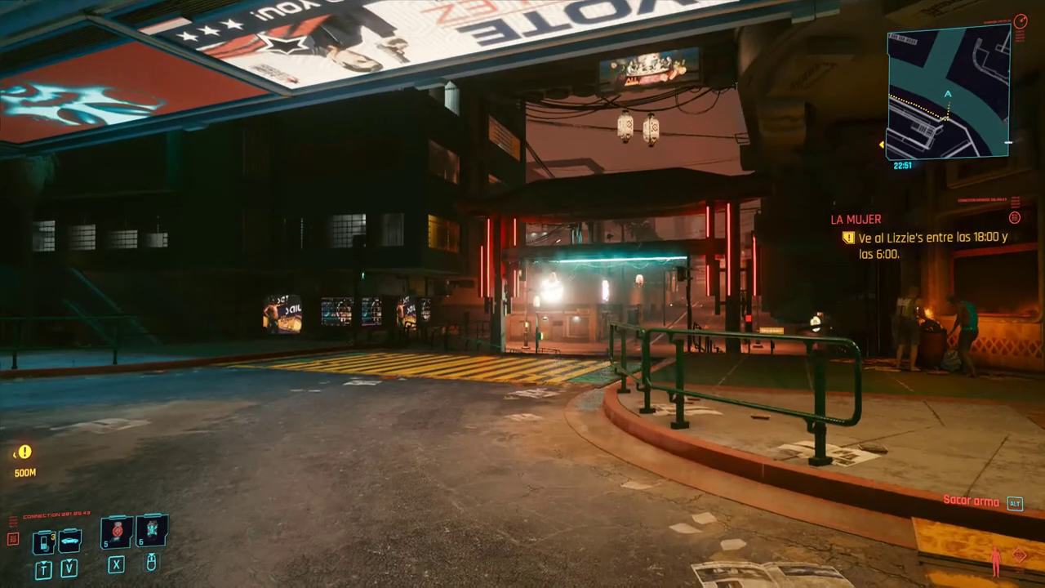
{"action": "key", "text": "F4"}
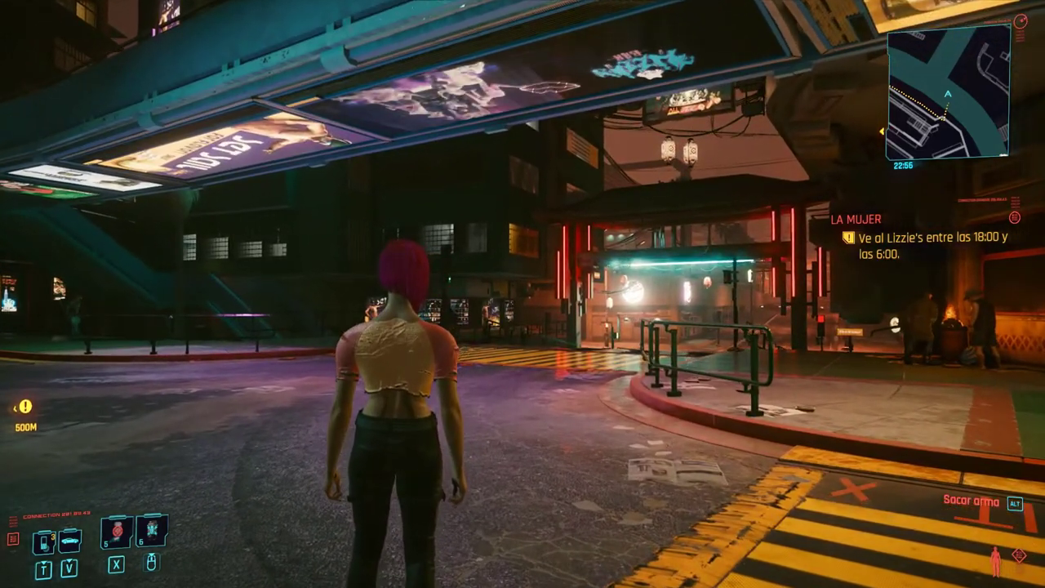
Step: Run the character around the street intersection in third-person view to try out the camera mod
{"action": "key", "text": "w"}
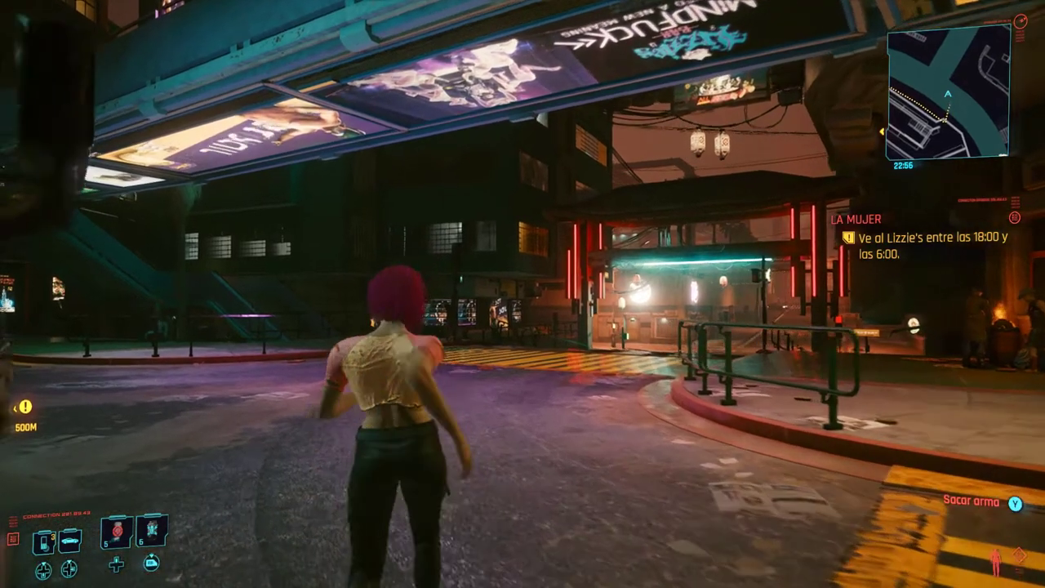
{"action": "key", "text": "w"}
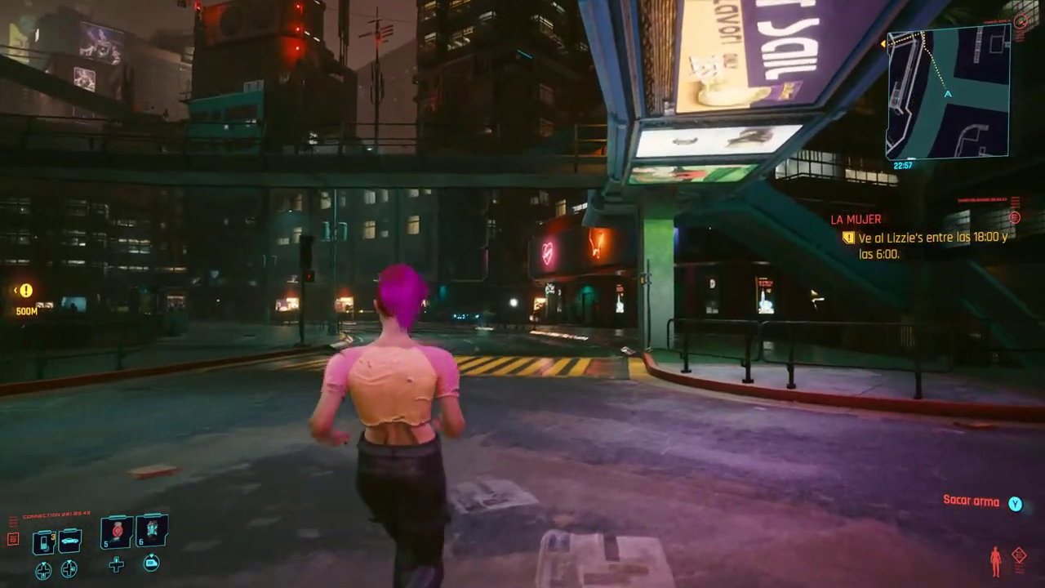
{"action": "key", "text": "w"}
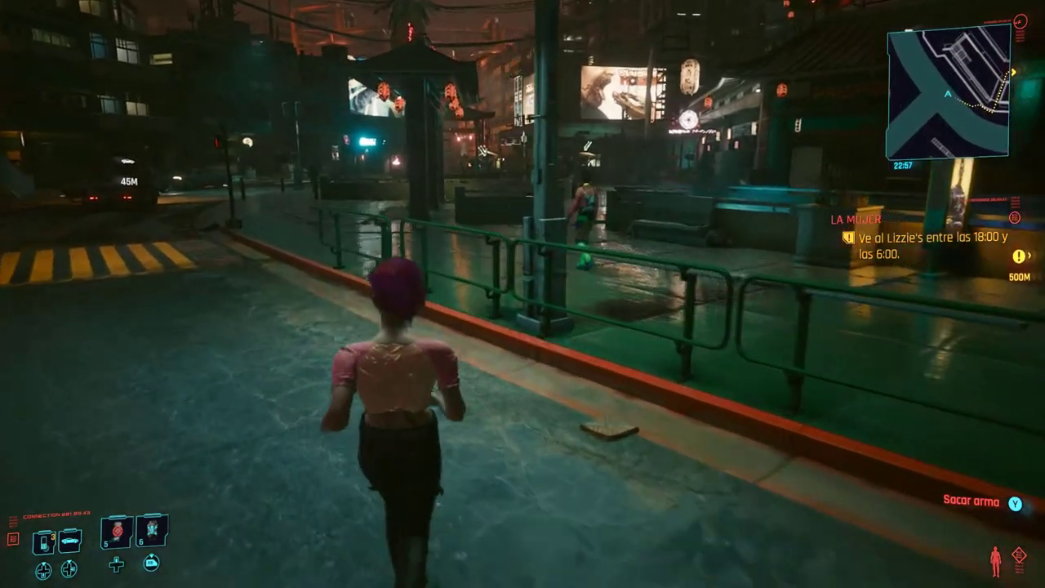
{"action": "key", "text": "w"}
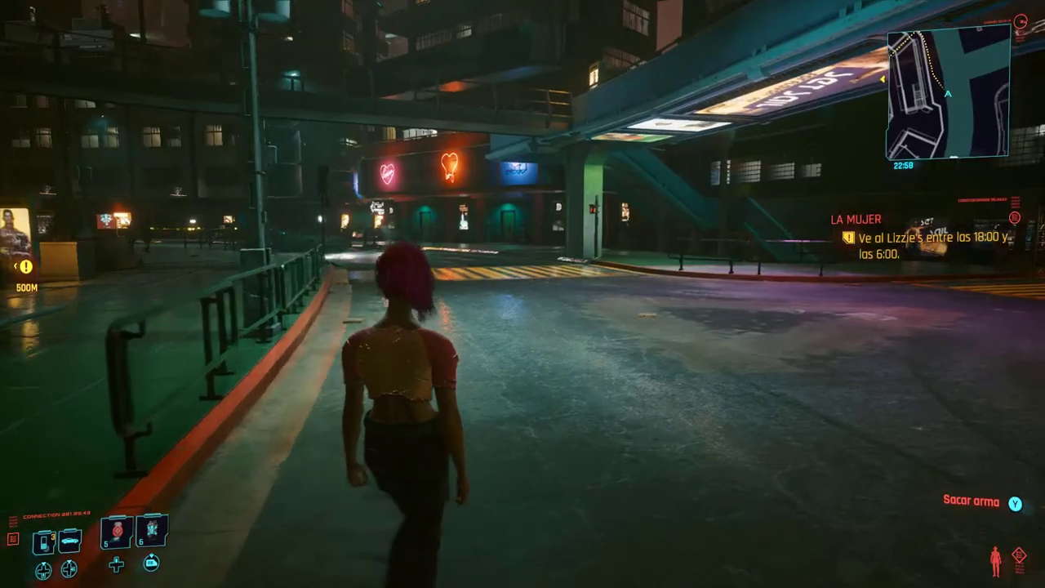
{"action": "key", "text": "w"}
{"action": "key", "text": "w"}
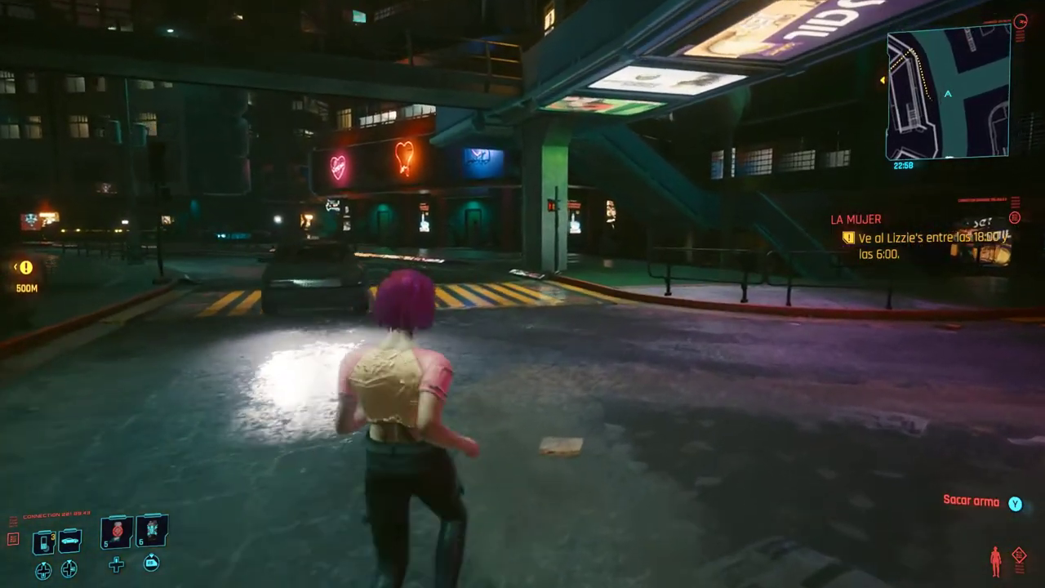
{"action": "key", "text": "w"}
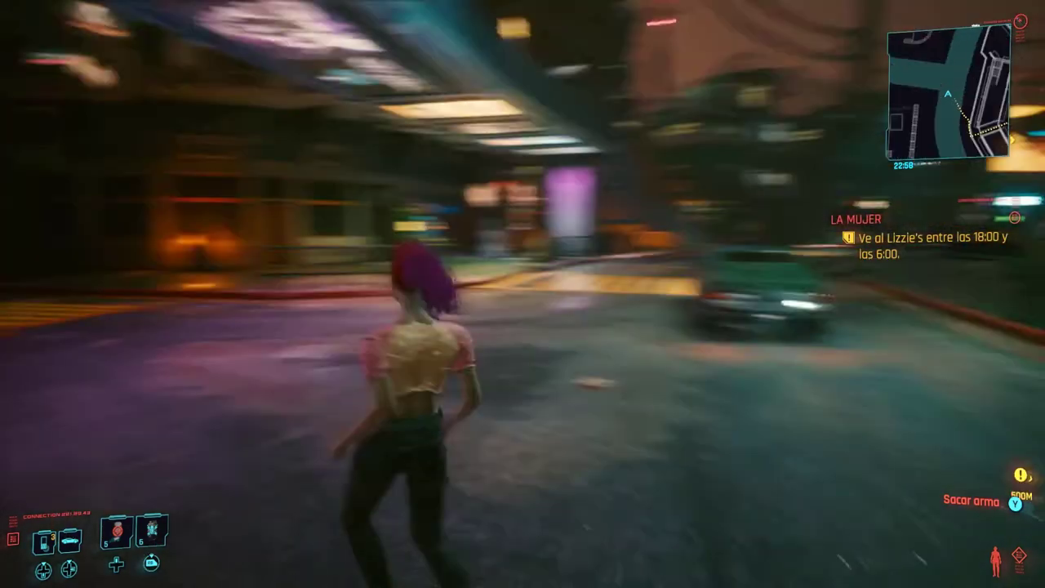